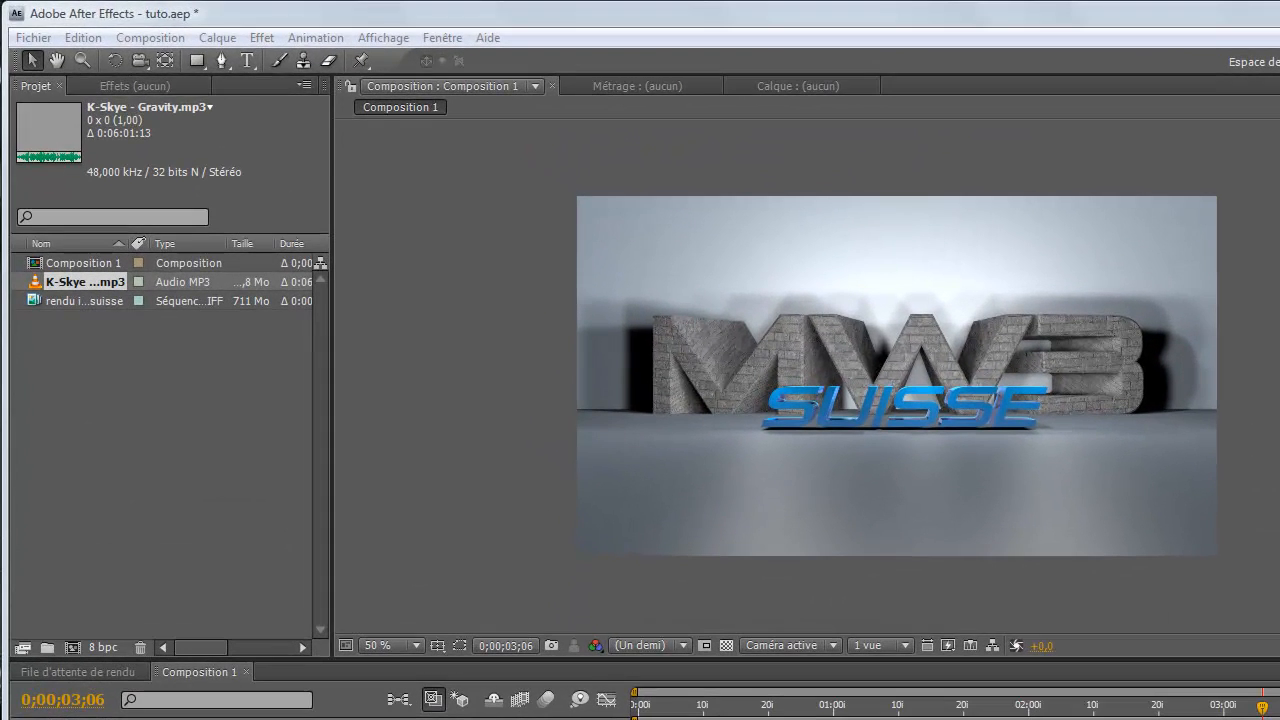
# Switch to VLC, play the sample video Intro Mw3suisse_1.mp4, pause it and return to After Effects
pyautogui.click(525, 711)
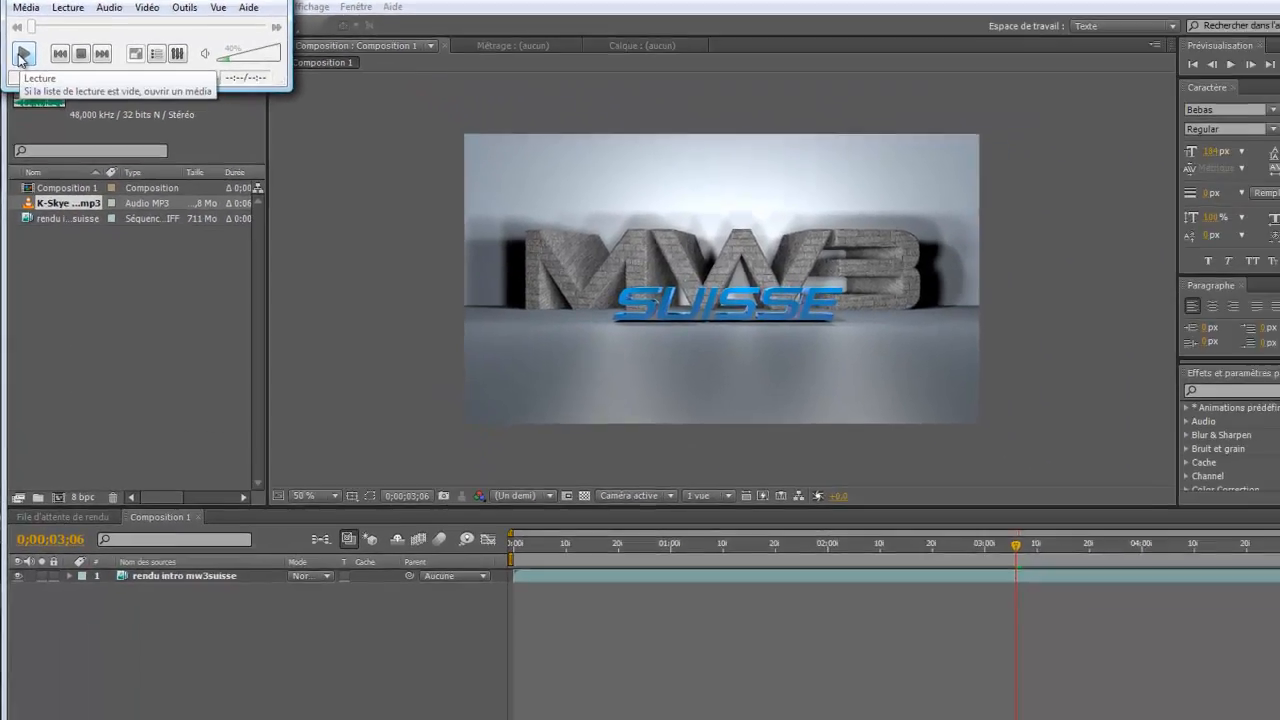
pyautogui.click(29, 96)
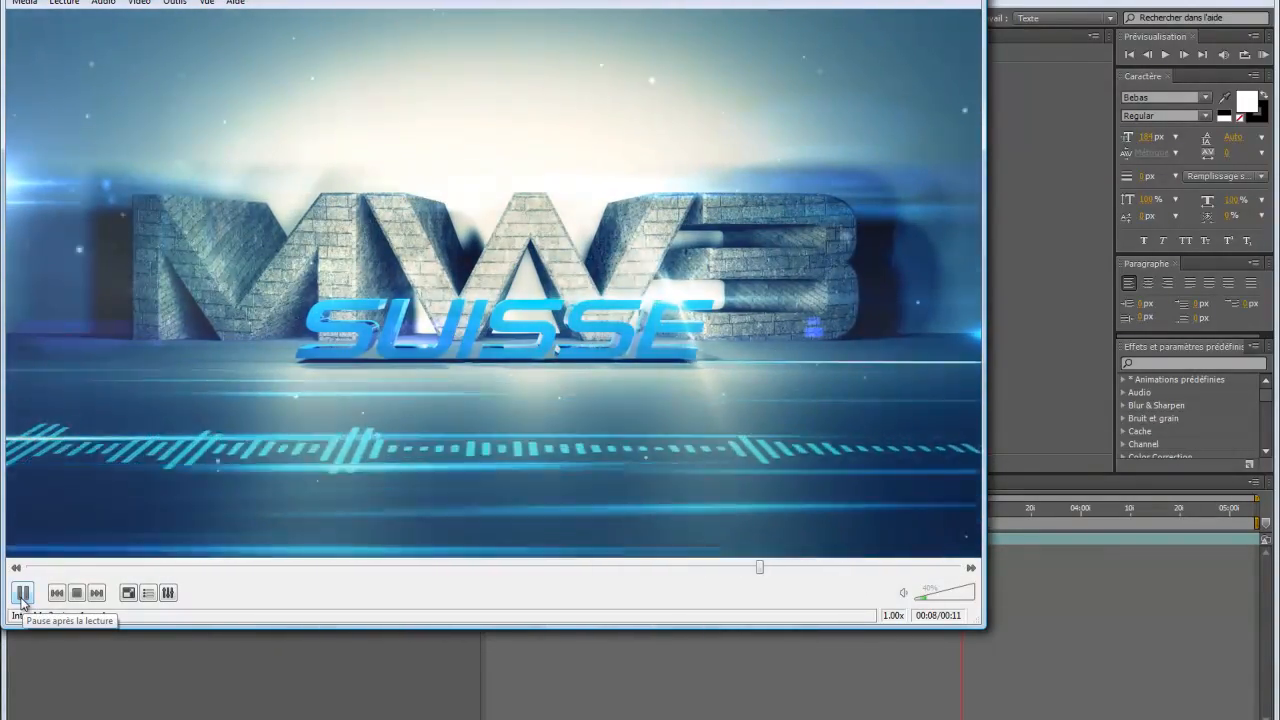
pyautogui.click(22, 593)
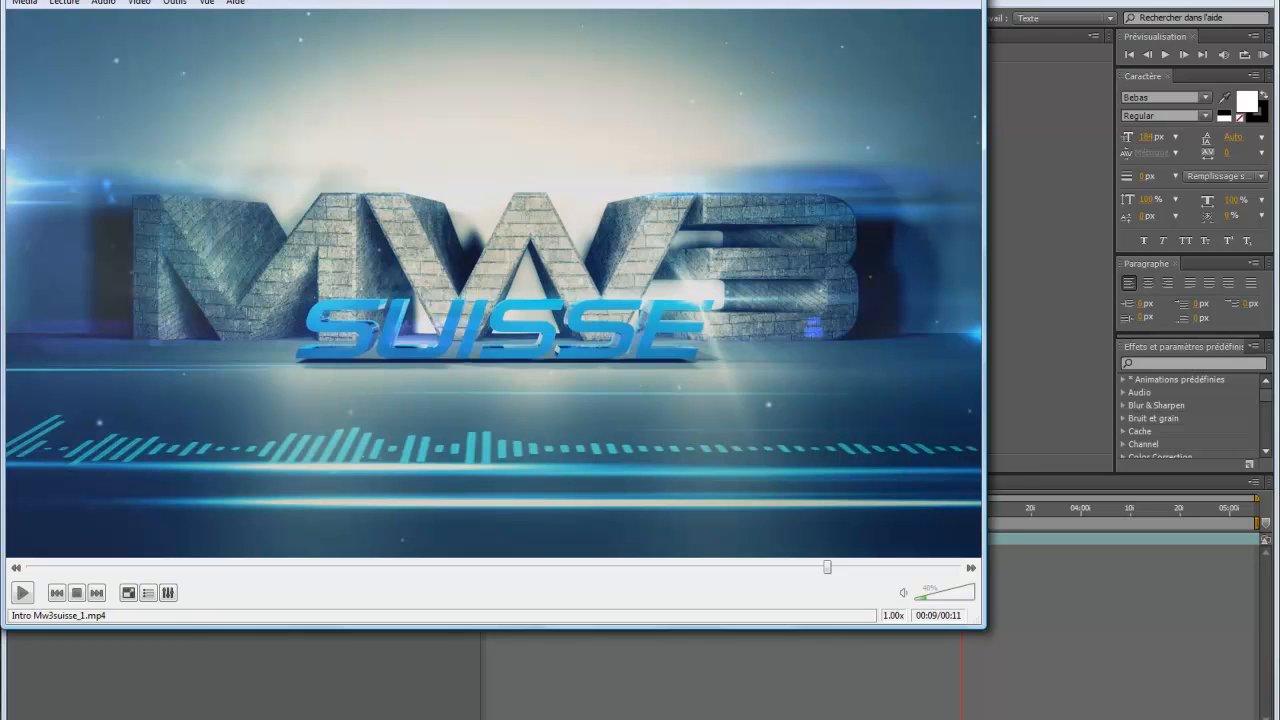
pyautogui.hotkey('alt', 'Tab')
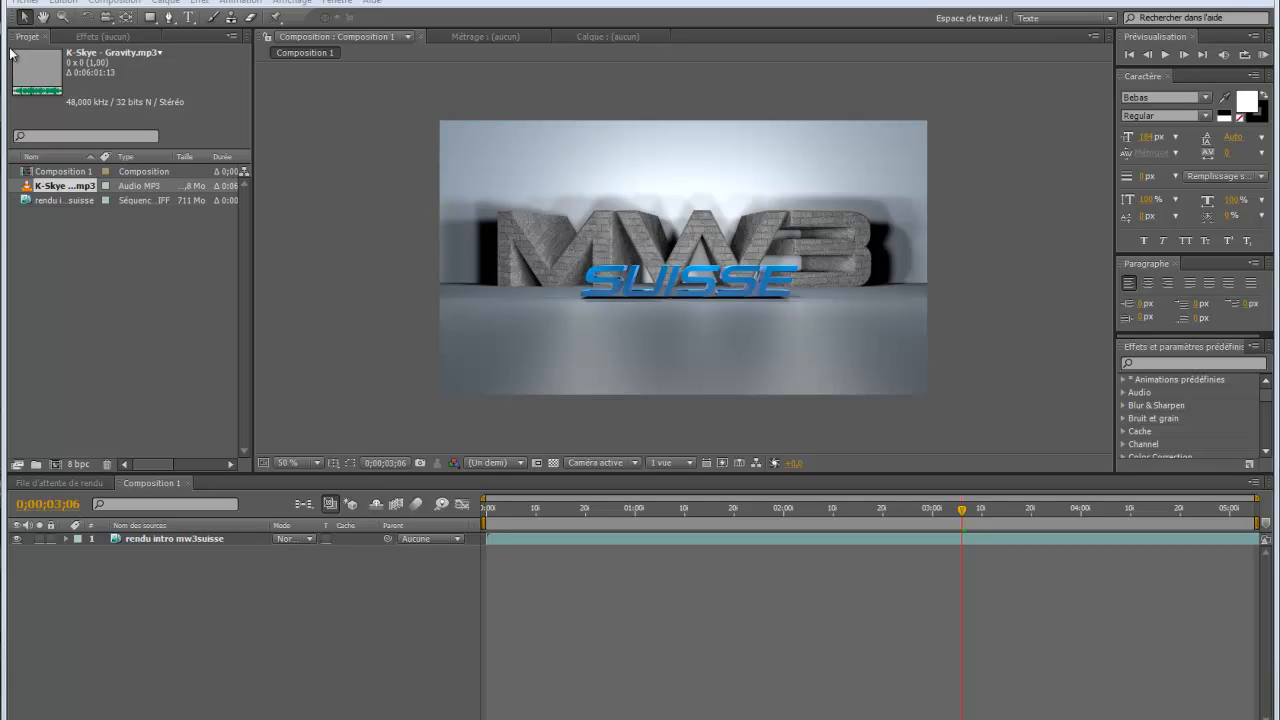
# Create a black 1280 × 720 px solid layer named Noir uni 1 in Composition 1
pyautogui.click(127, 295)
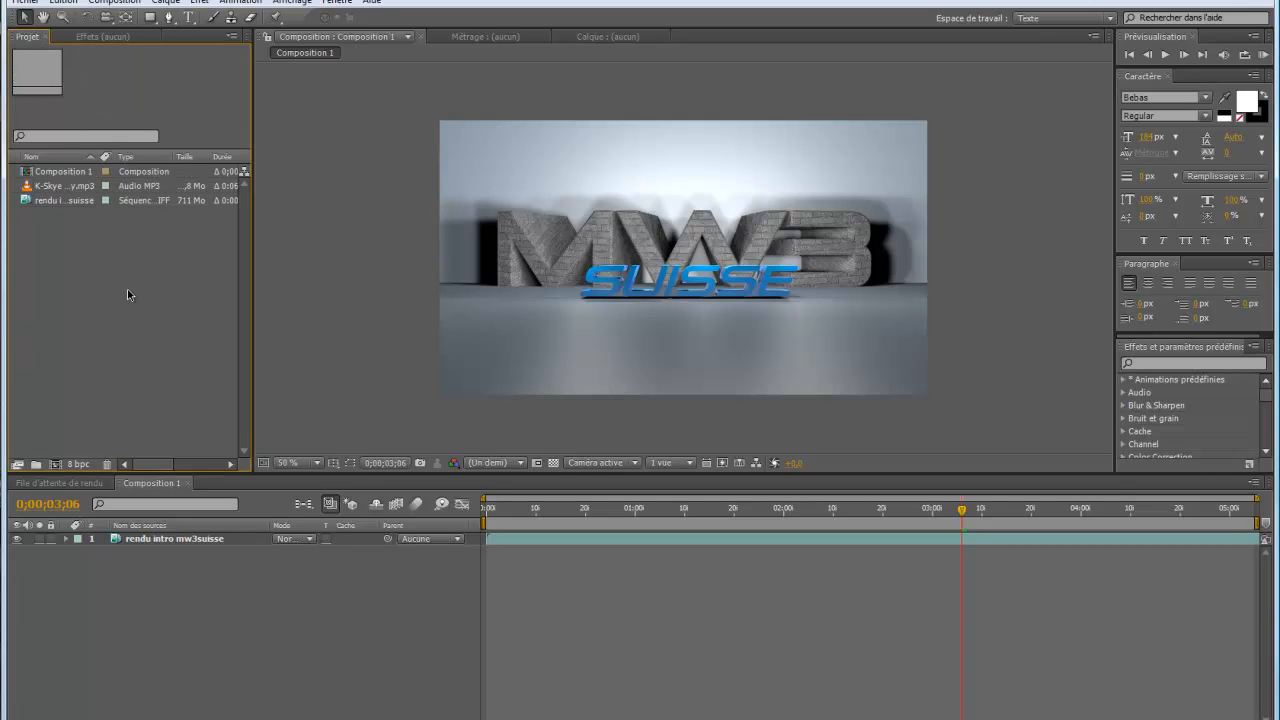
pyautogui.click(176, 3)
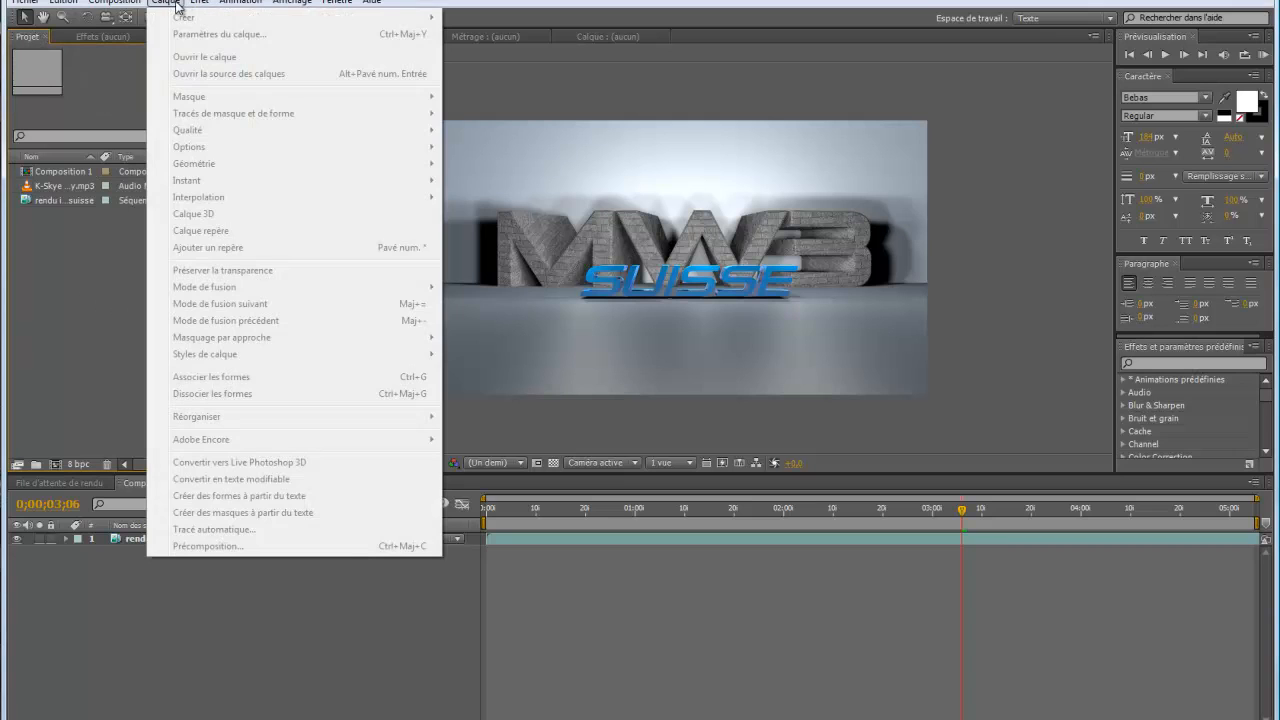
pyautogui.click(176, 3)
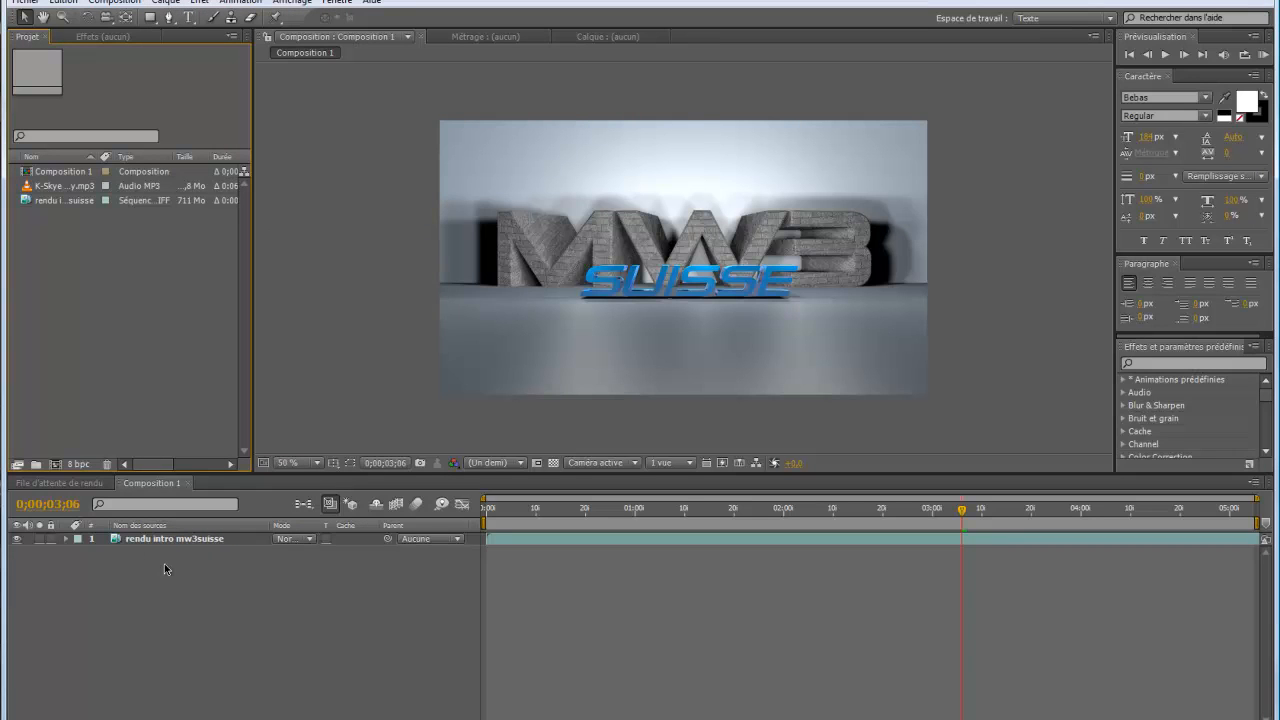
pyautogui.click(166, 4)
pyautogui.moveTo(190, 17)
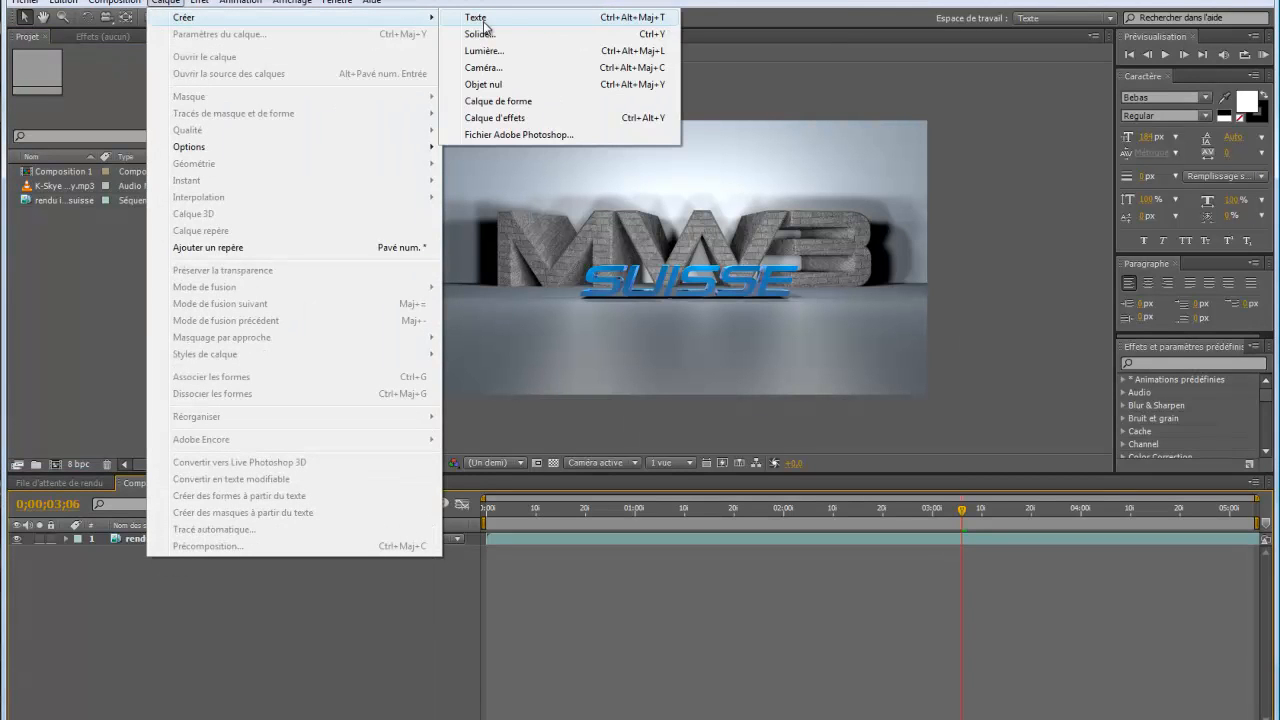
pyautogui.click(478, 33)
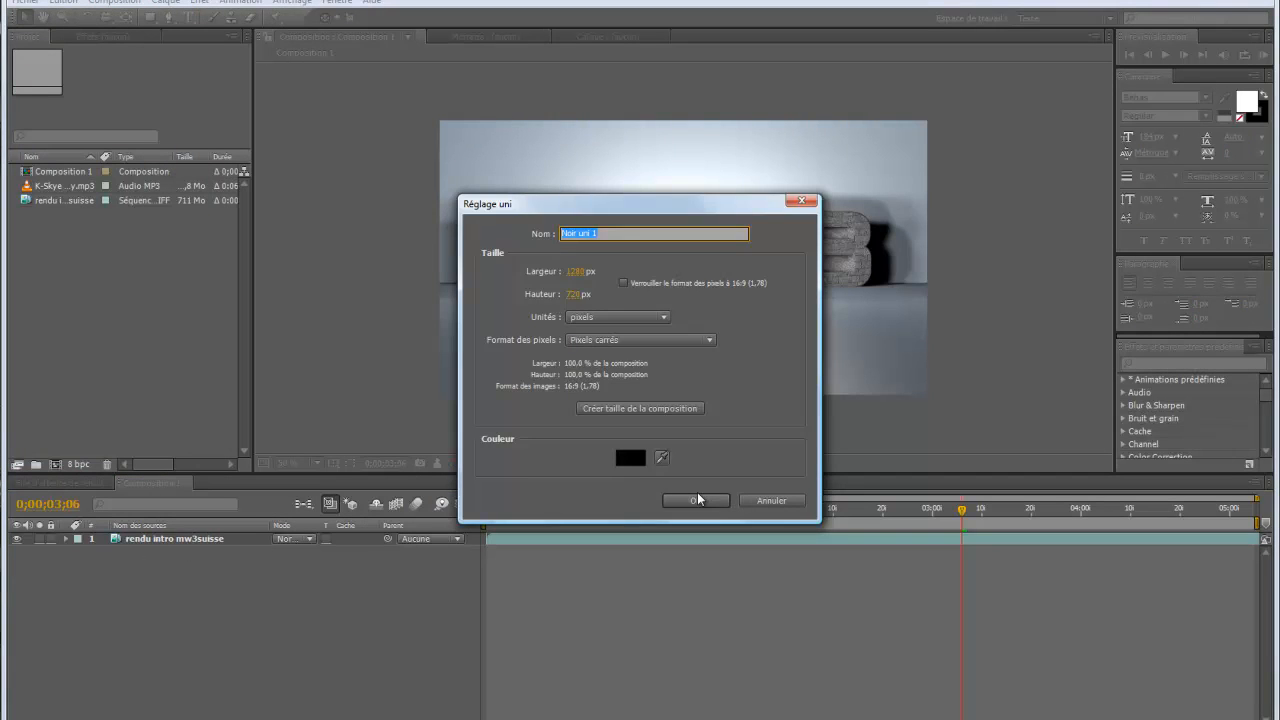
pyautogui.click(698, 499)
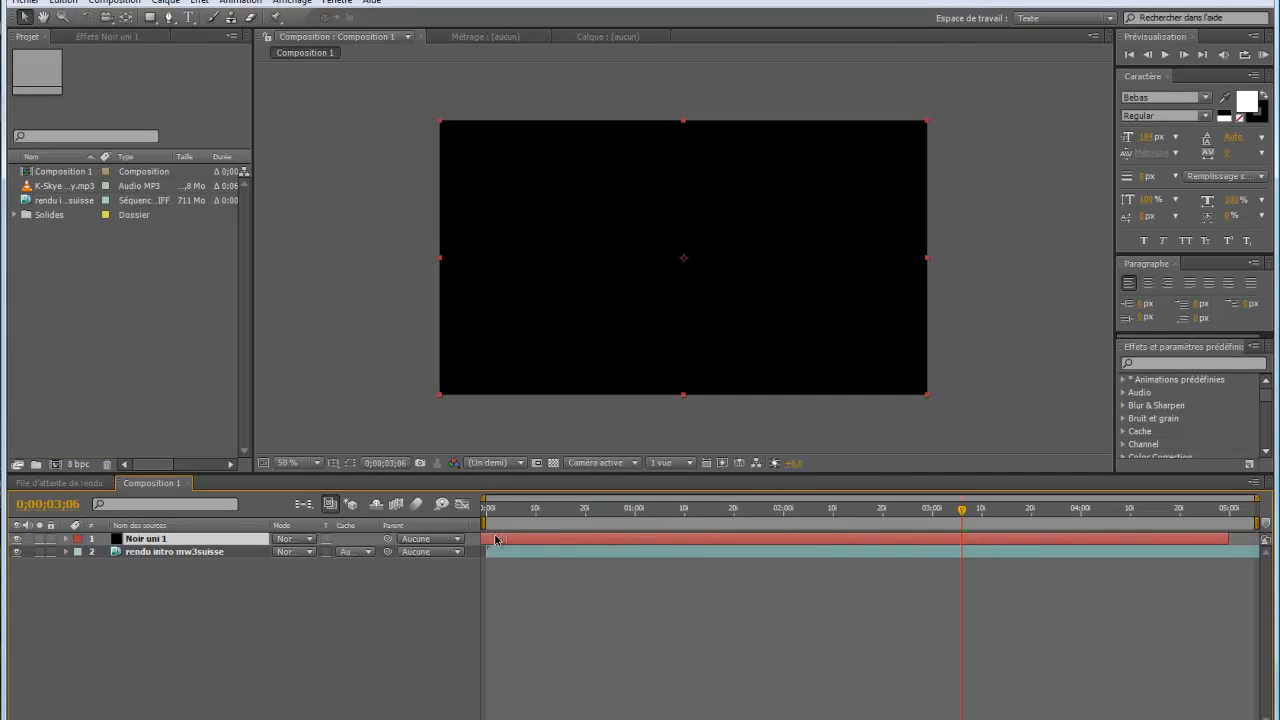
# Move the Noir uni 1 layer to start at 0;00;03;00 and give it a Densité blending mode that hides the black
pyautogui.moveTo(495, 540); pyautogui.dragTo(953, 550)
pyautogui.click(934, 514)
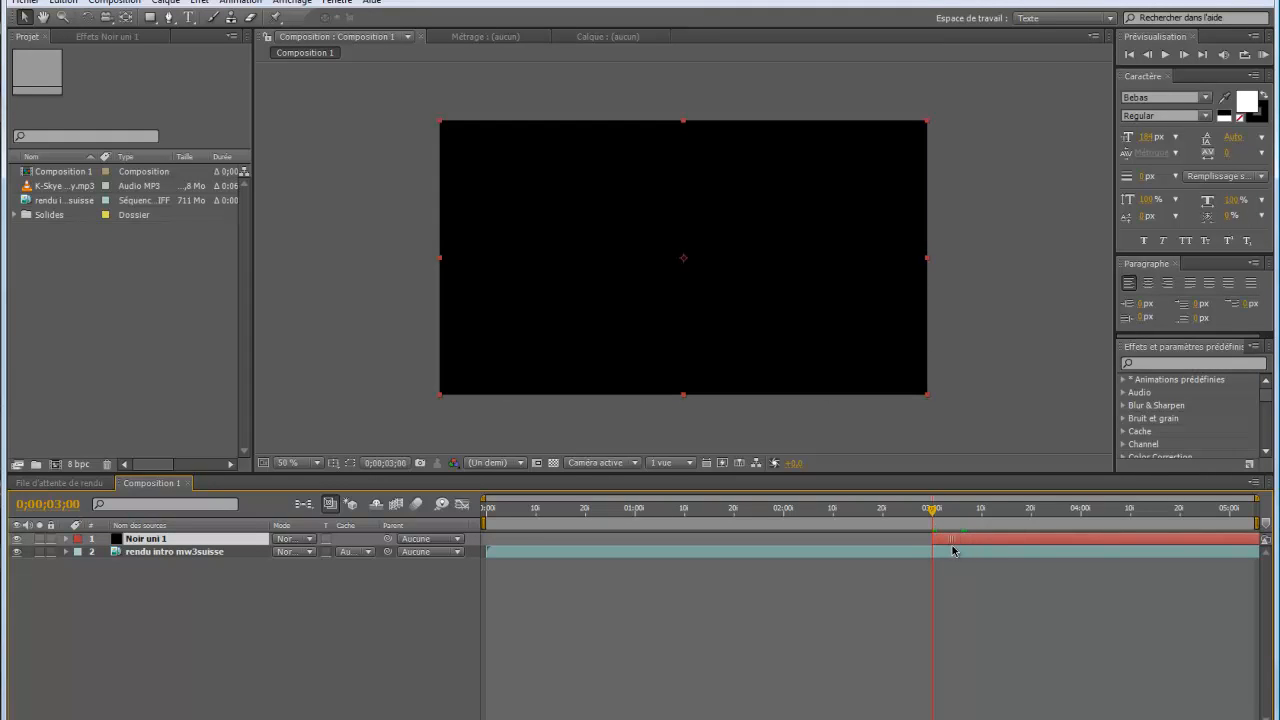
pyautogui.click(312, 539)
pyautogui.click(368, 337)
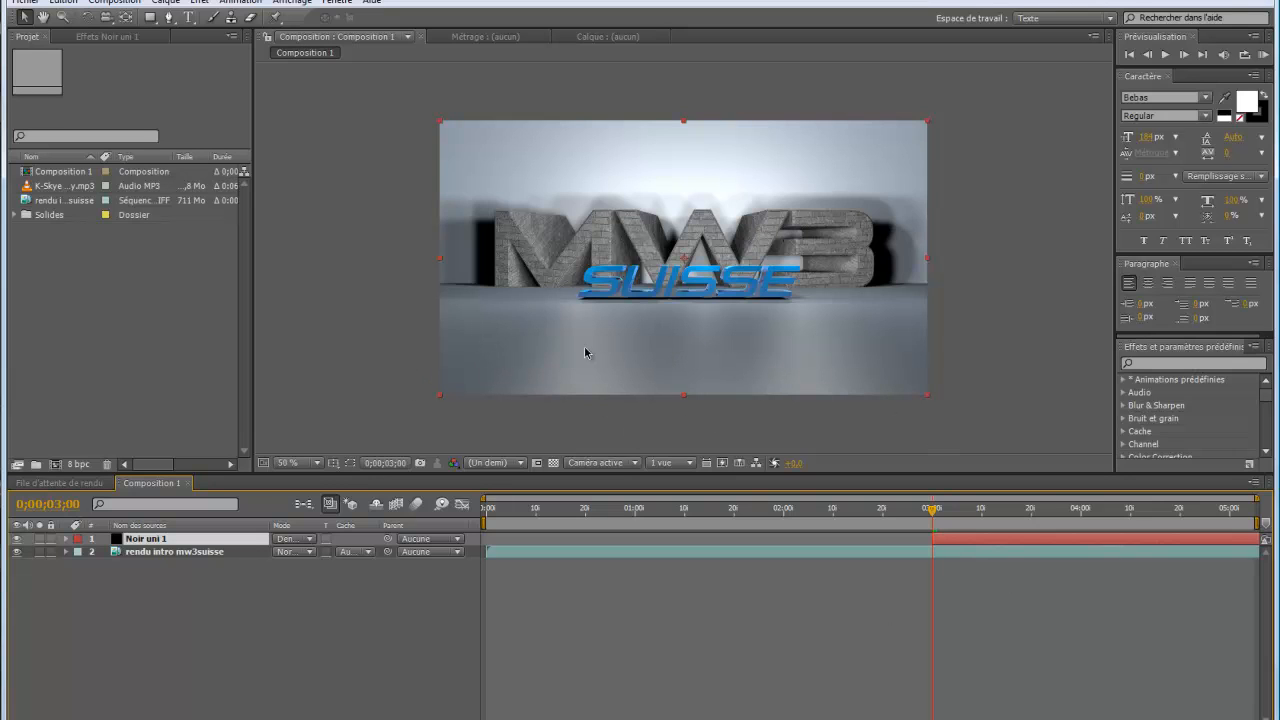
# Apply the Spectre audio effect to the Noir uni 1 solid and move the current time to 0;00;03;07
pyautogui.click(200, 3)
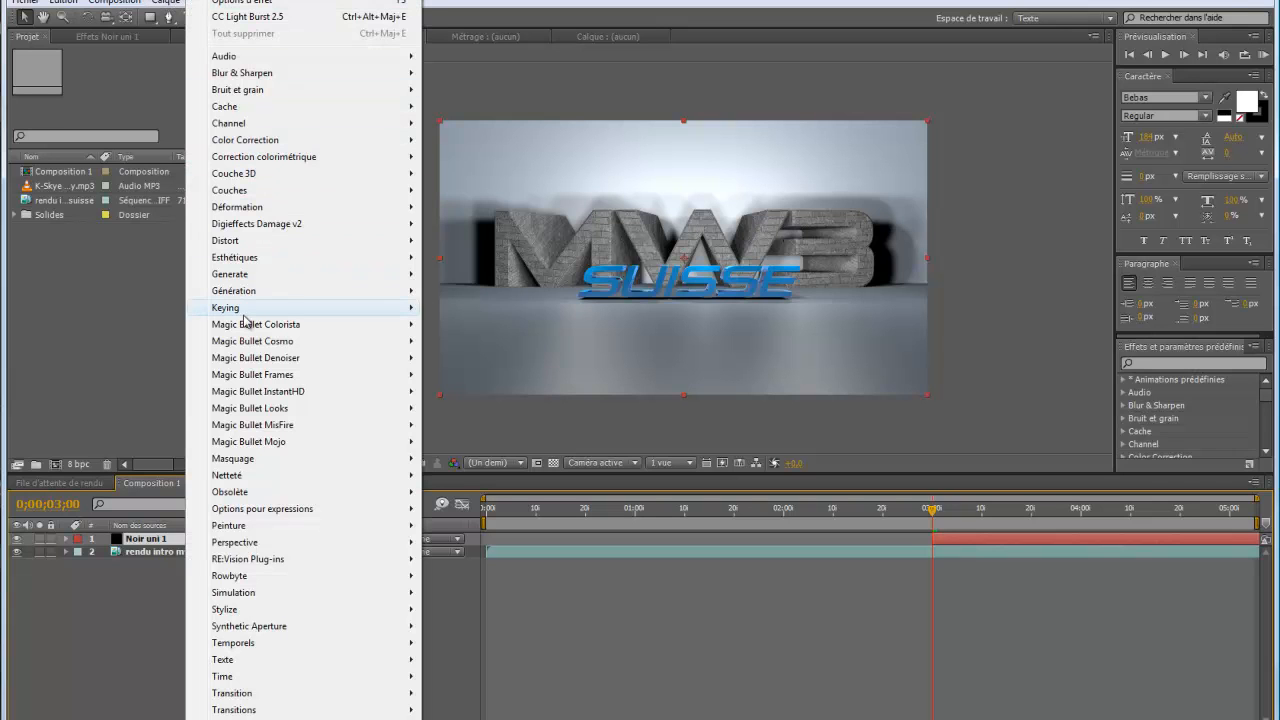
pyautogui.moveTo(248, 291)
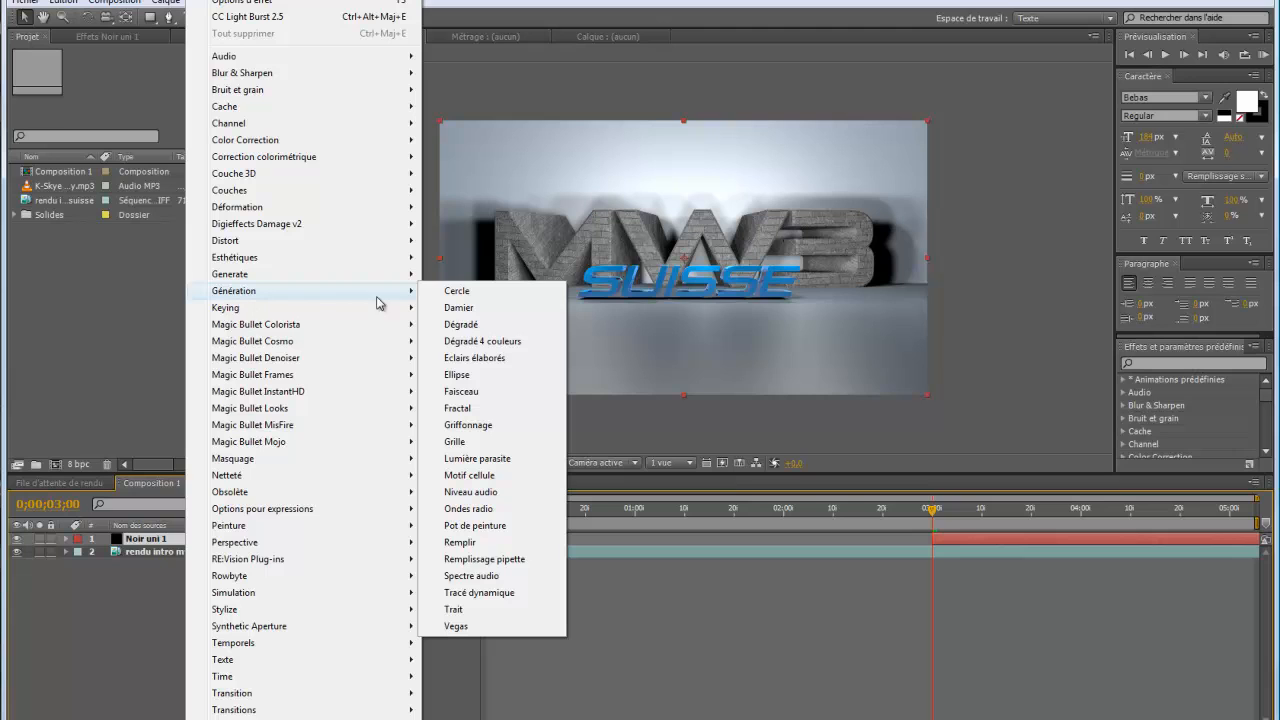
pyautogui.click(471, 576)
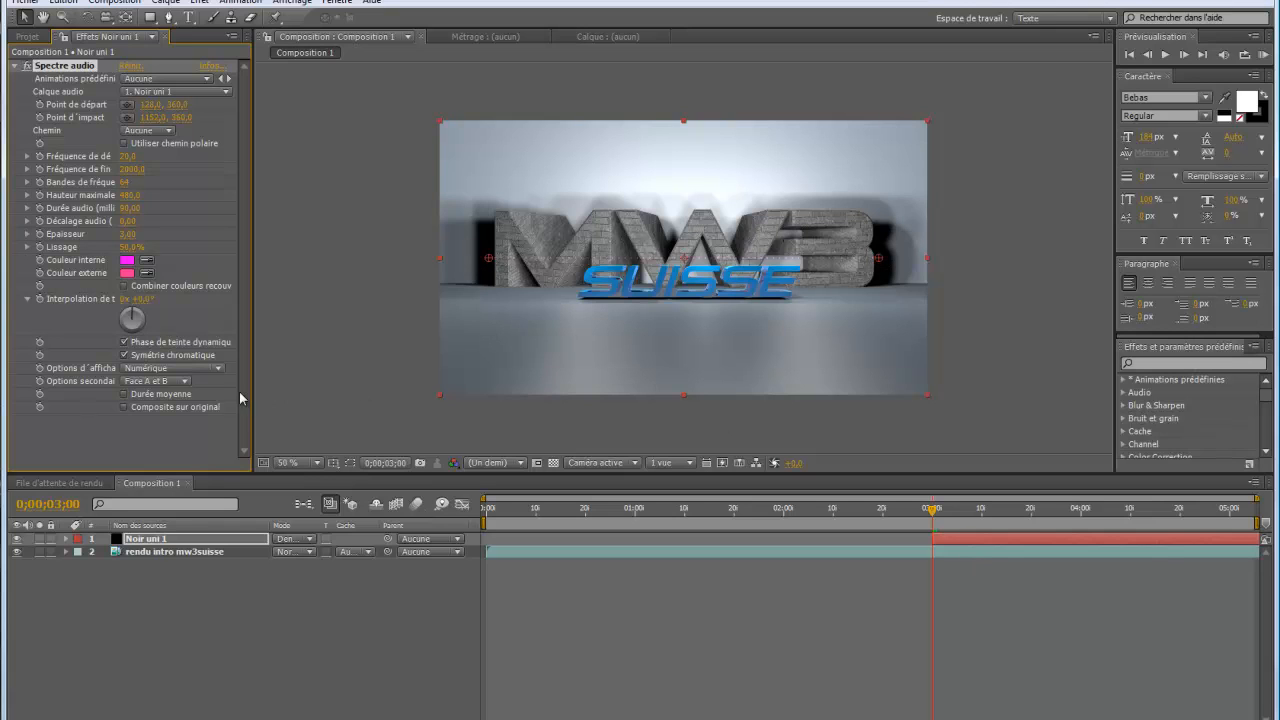
pyautogui.click(967, 510)
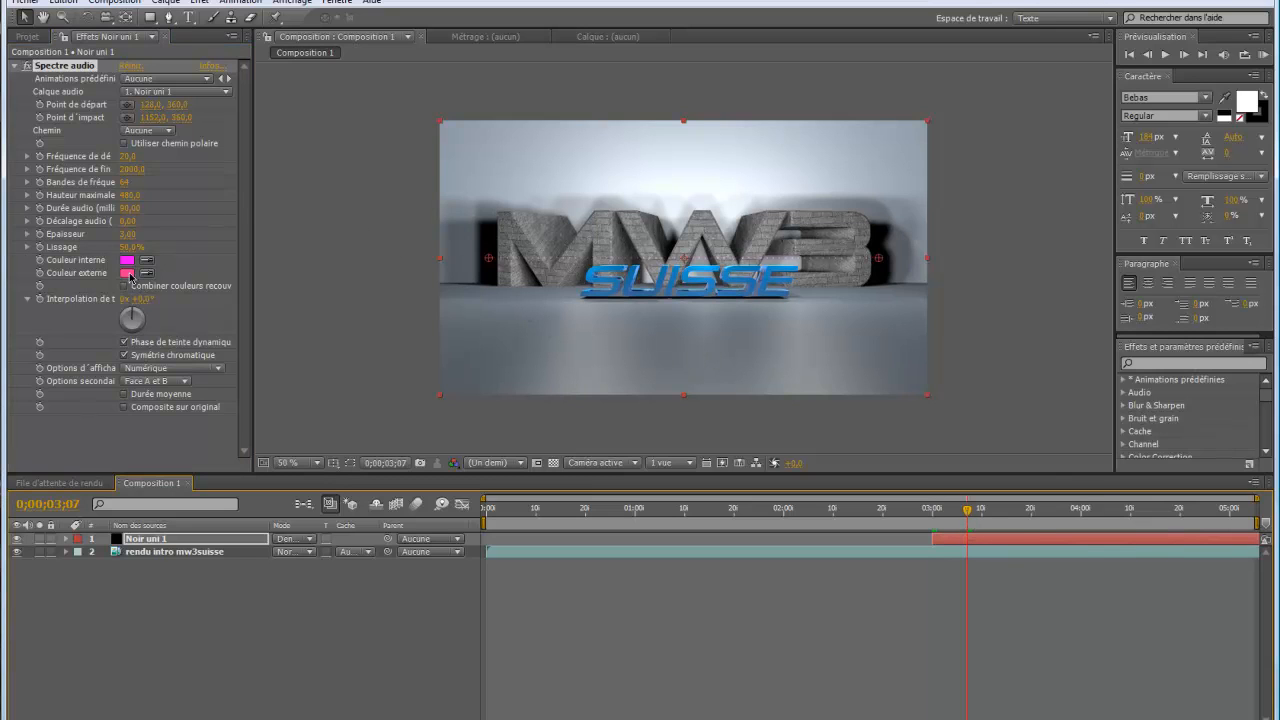
pyautogui.click(213, 372)
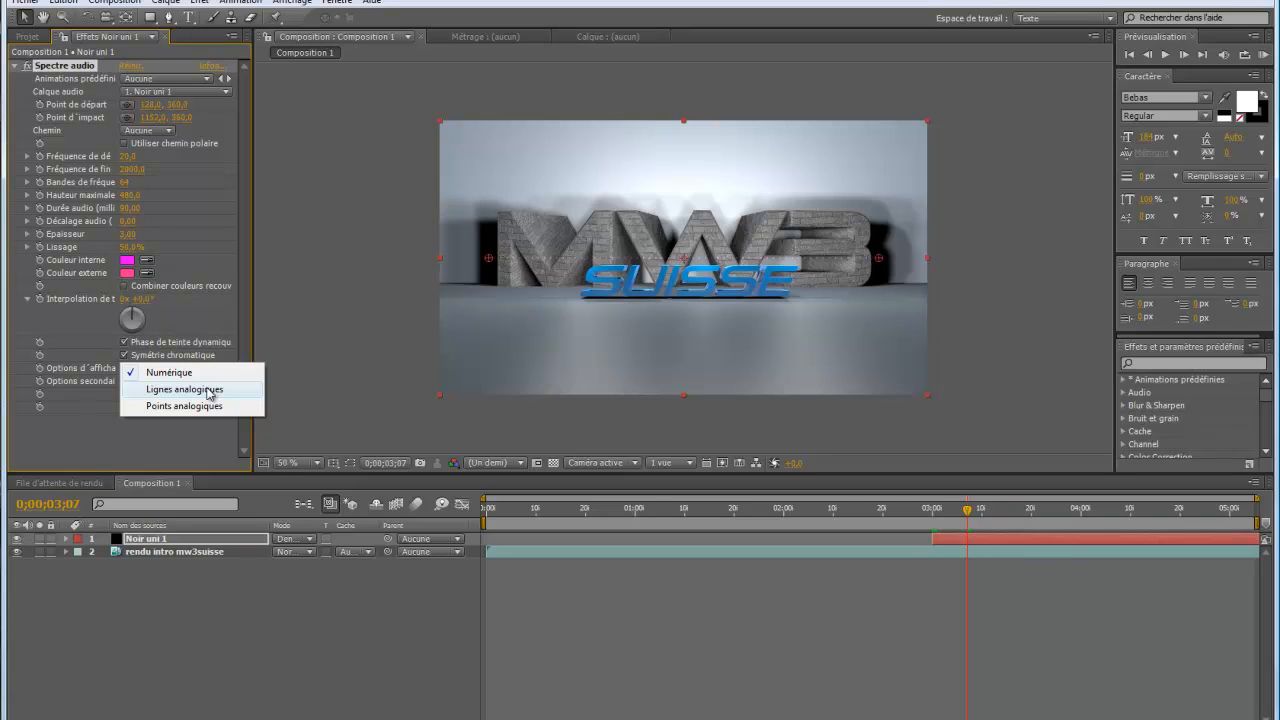
pyautogui.click(170, 253)
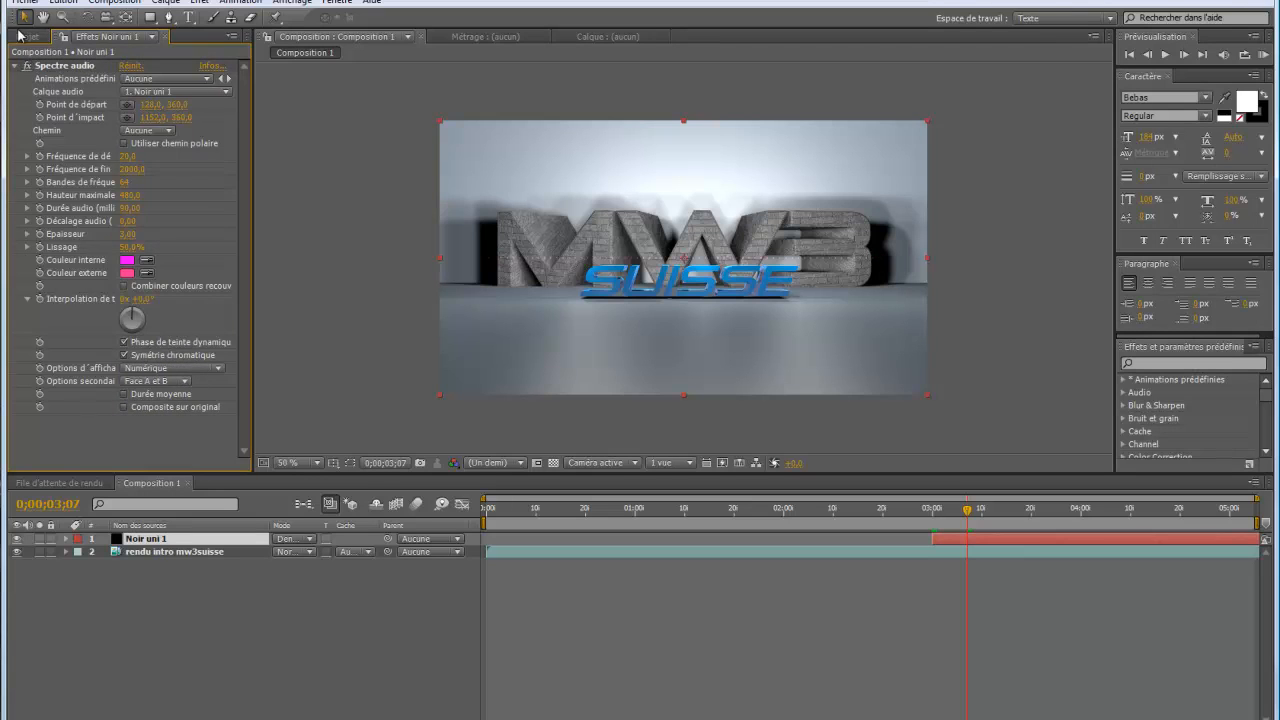
# Add K-Skye - Gravity.mp3 to the composition below the other layers and align its start with Noir uni 1 at three seconds
pyautogui.click(18, 36)
pyautogui.click(60, 188)
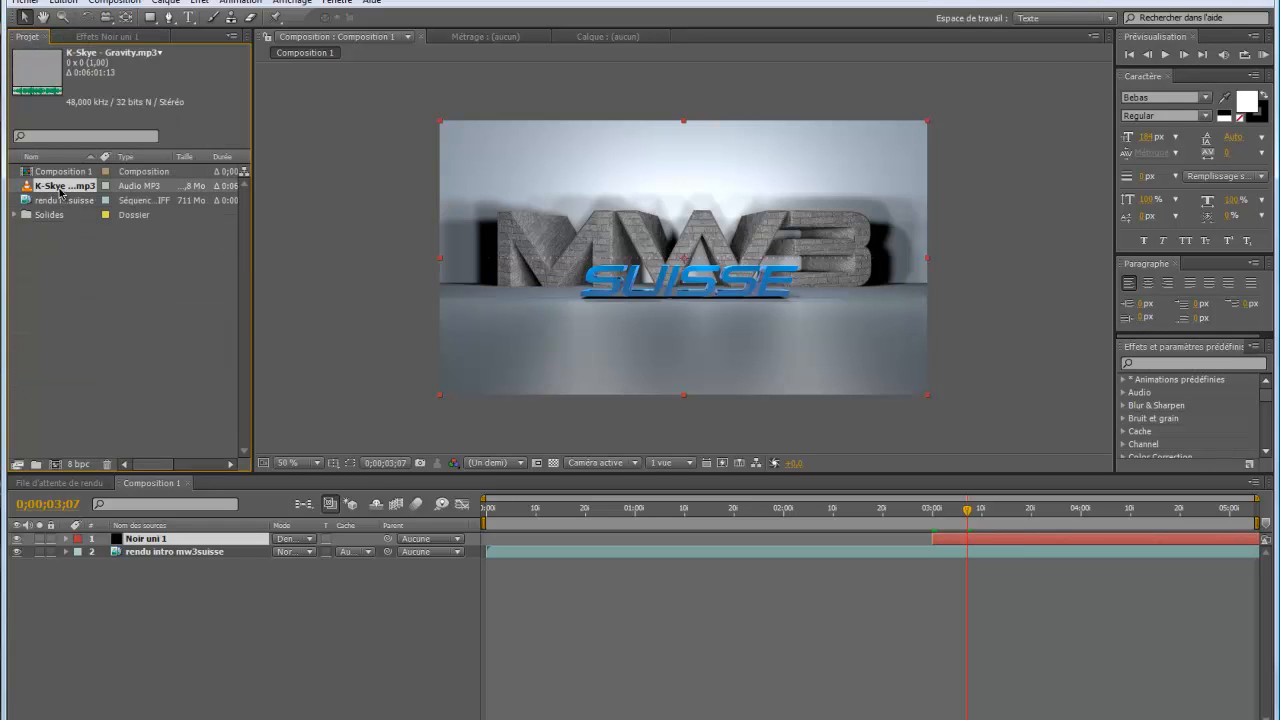
pyautogui.moveTo(60, 188); pyautogui.dragTo(91, 593)
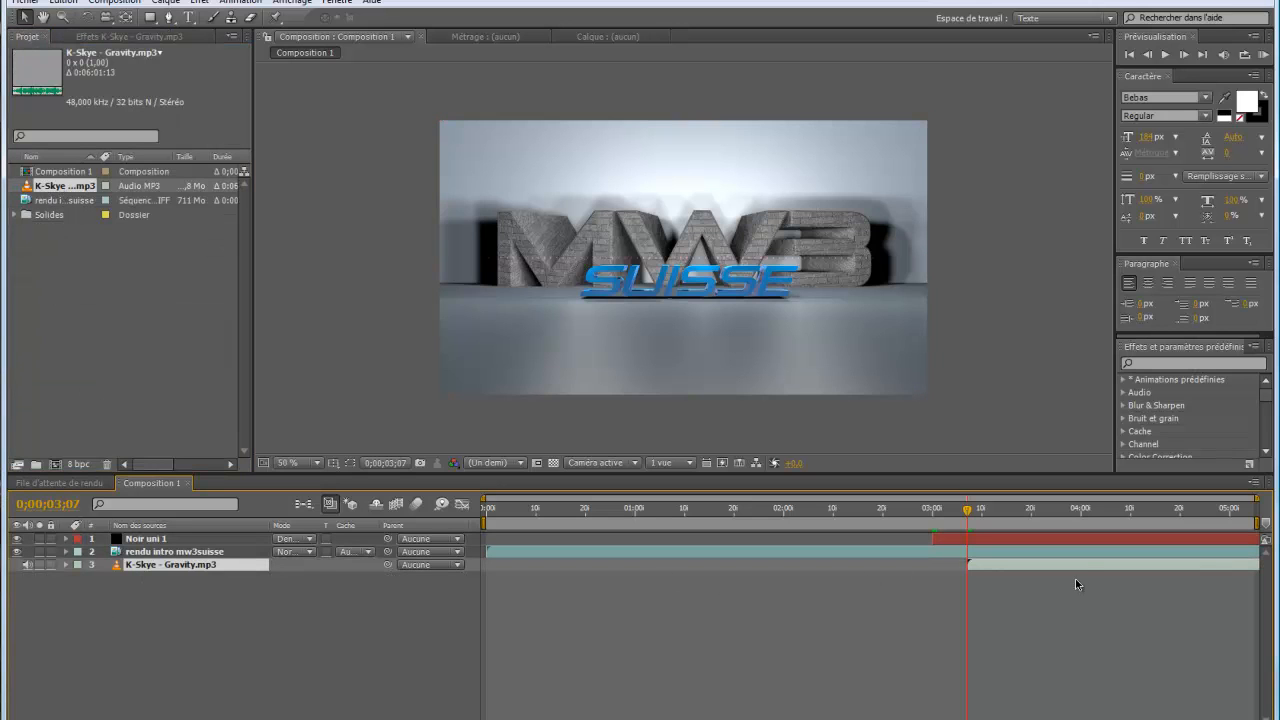
pyautogui.moveTo(1074, 567); pyautogui.dragTo(1040, 574)
# Use K-Skye - Gravity.mp3 as the audio layer of Spectre audio and shift the music layer earlier, past the composition start
pyautogui.click(158, 539)
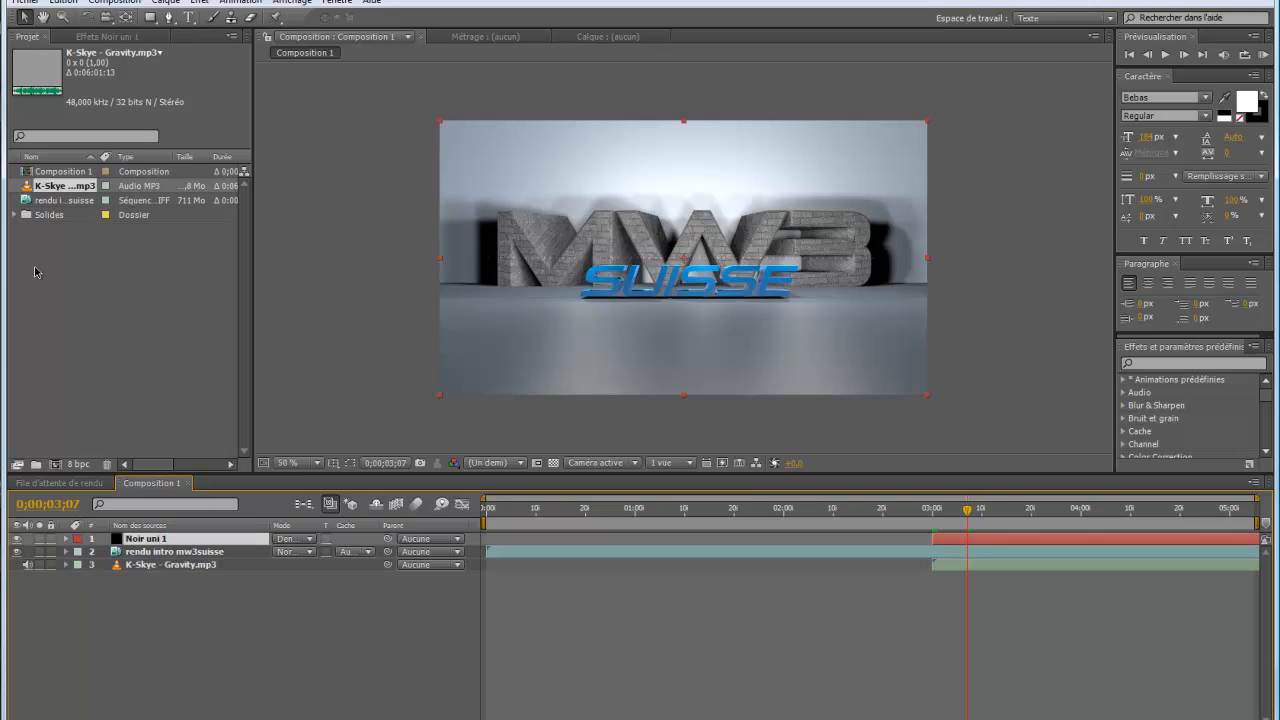
pyautogui.click(86, 37)
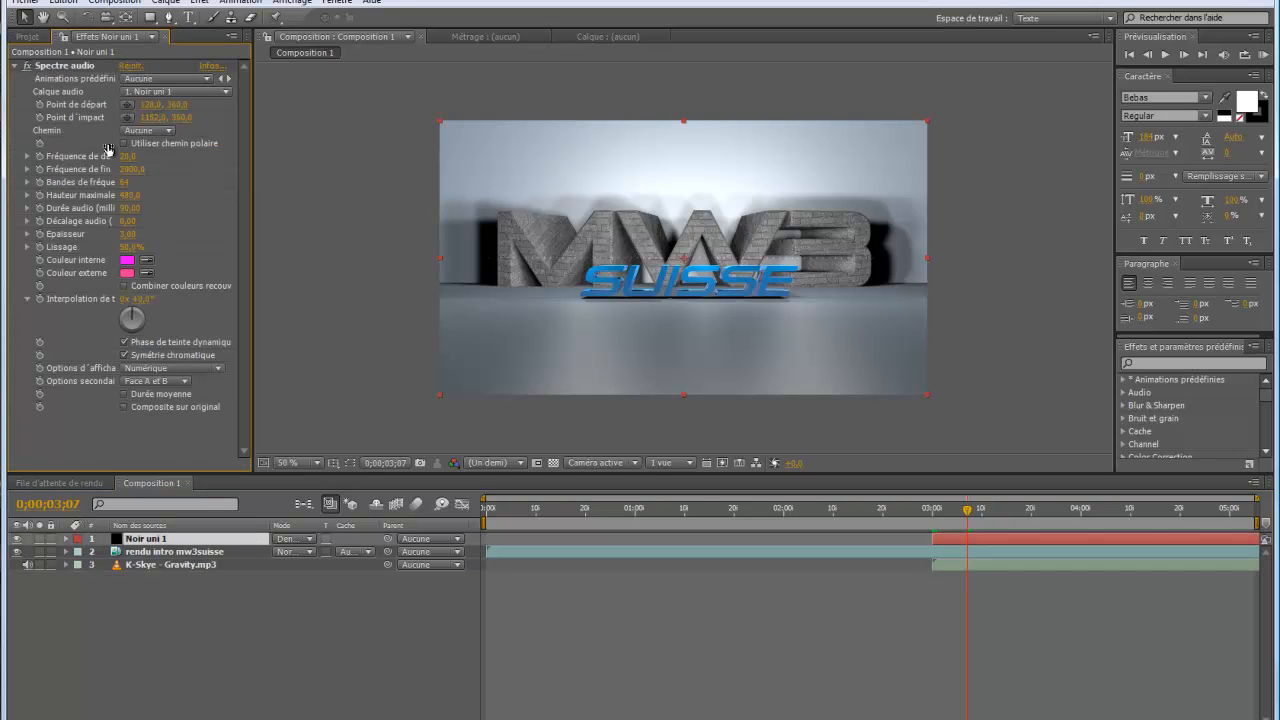
pyautogui.click(226, 93)
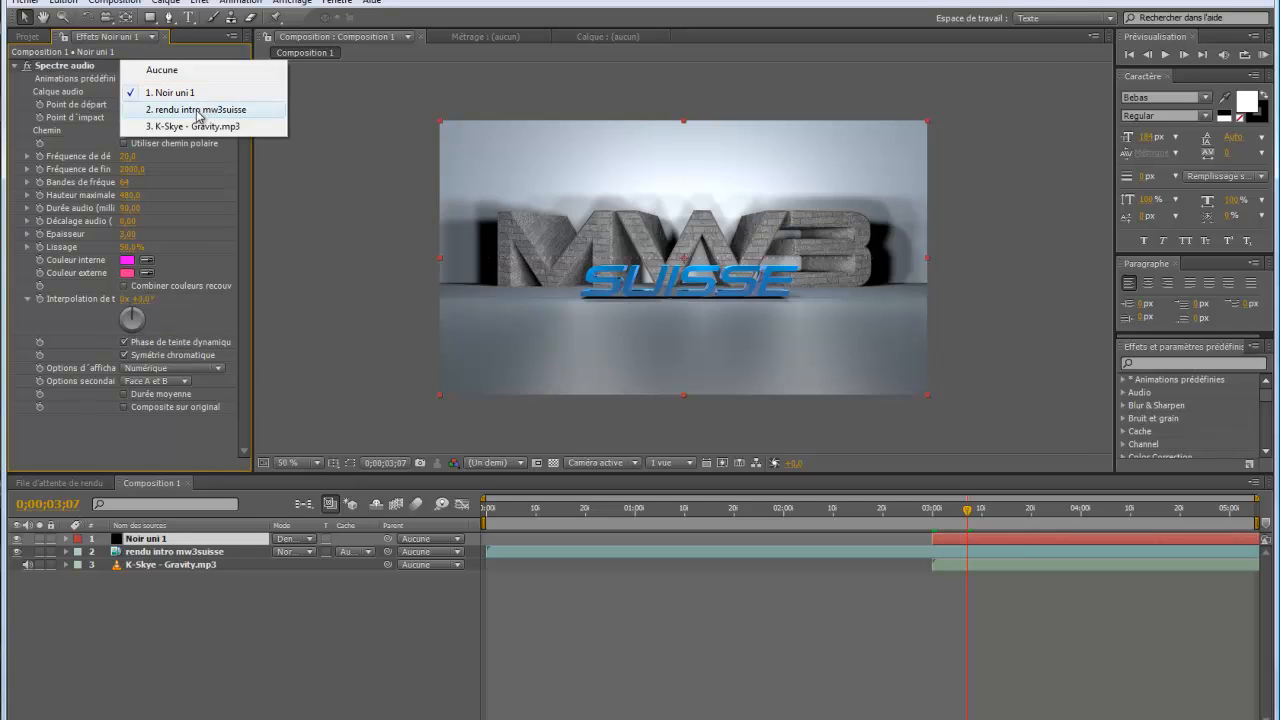
pyautogui.click(193, 127)
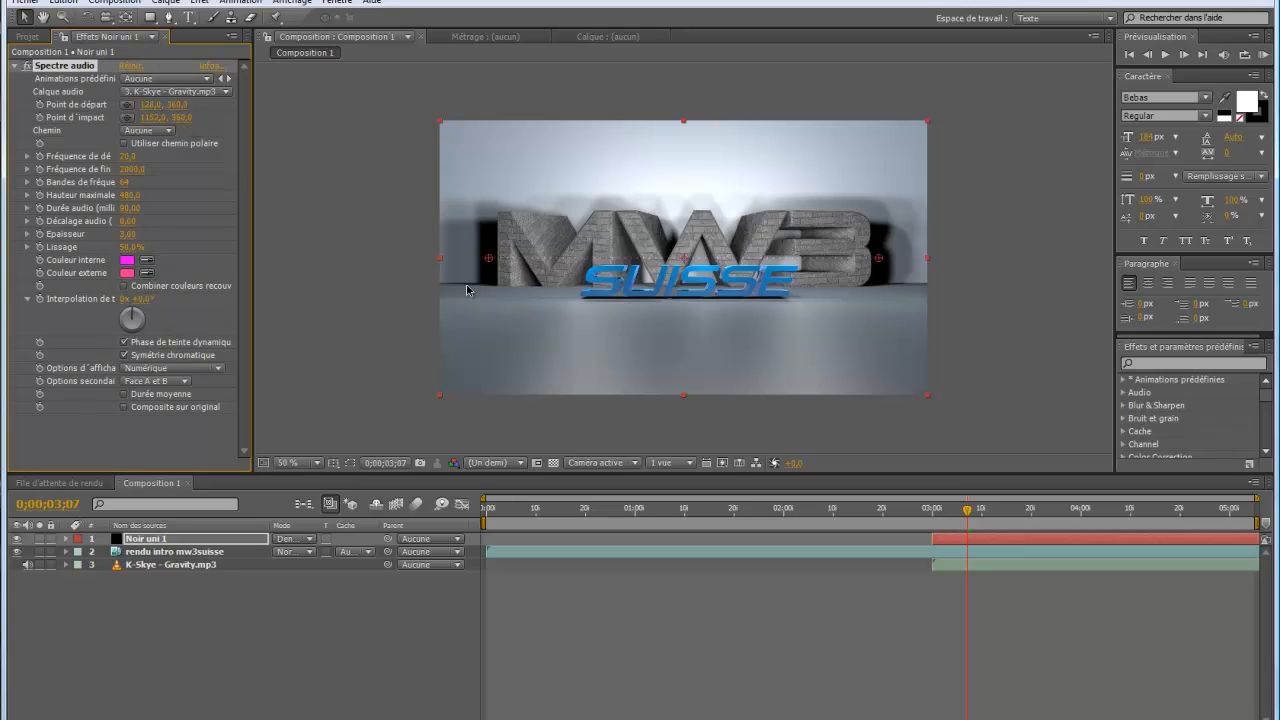
pyautogui.moveTo(986, 567); pyautogui.dragTo(401, 595)
pyautogui.moveTo(236, 601); pyautogui.dragTo(170, 607)
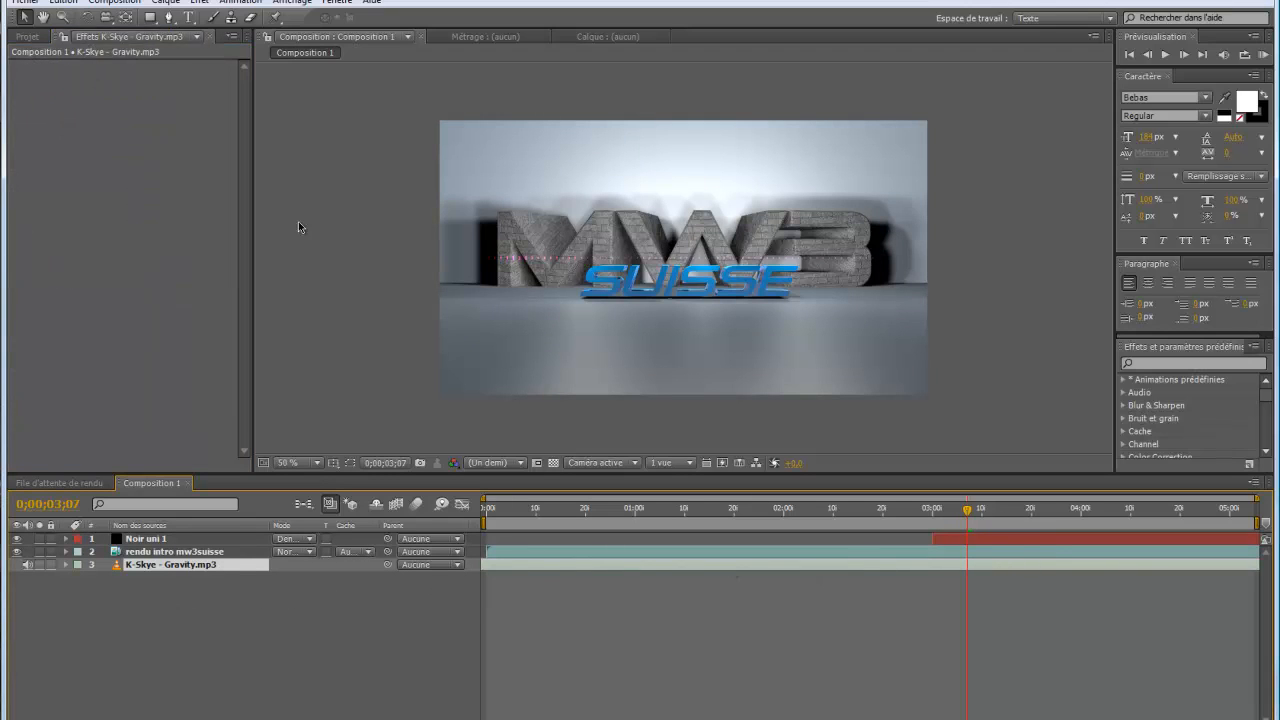
# Raise the start frequency of Noir uni 1's Spectre audio effect and lower its end frequency to 1,0
pyautogui.click(160, 540)
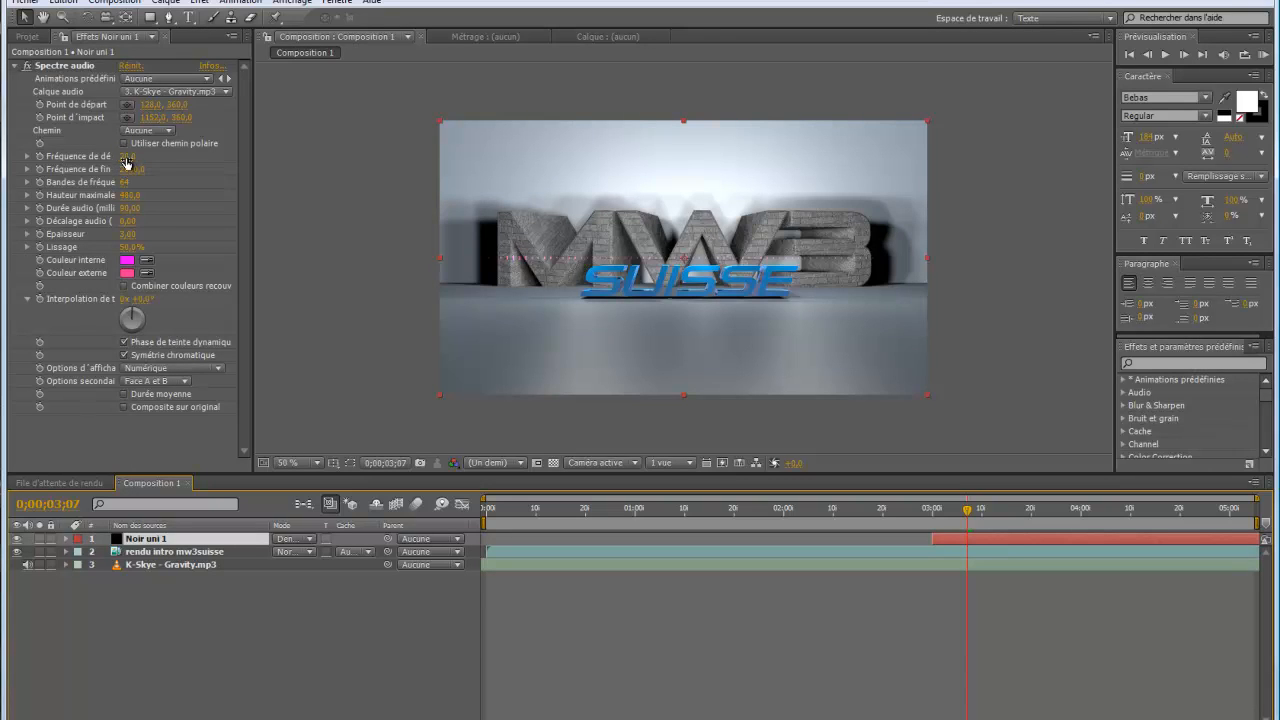
pyautogui.moveTo(126, 160); pyautogui.dragTo(107, 181)
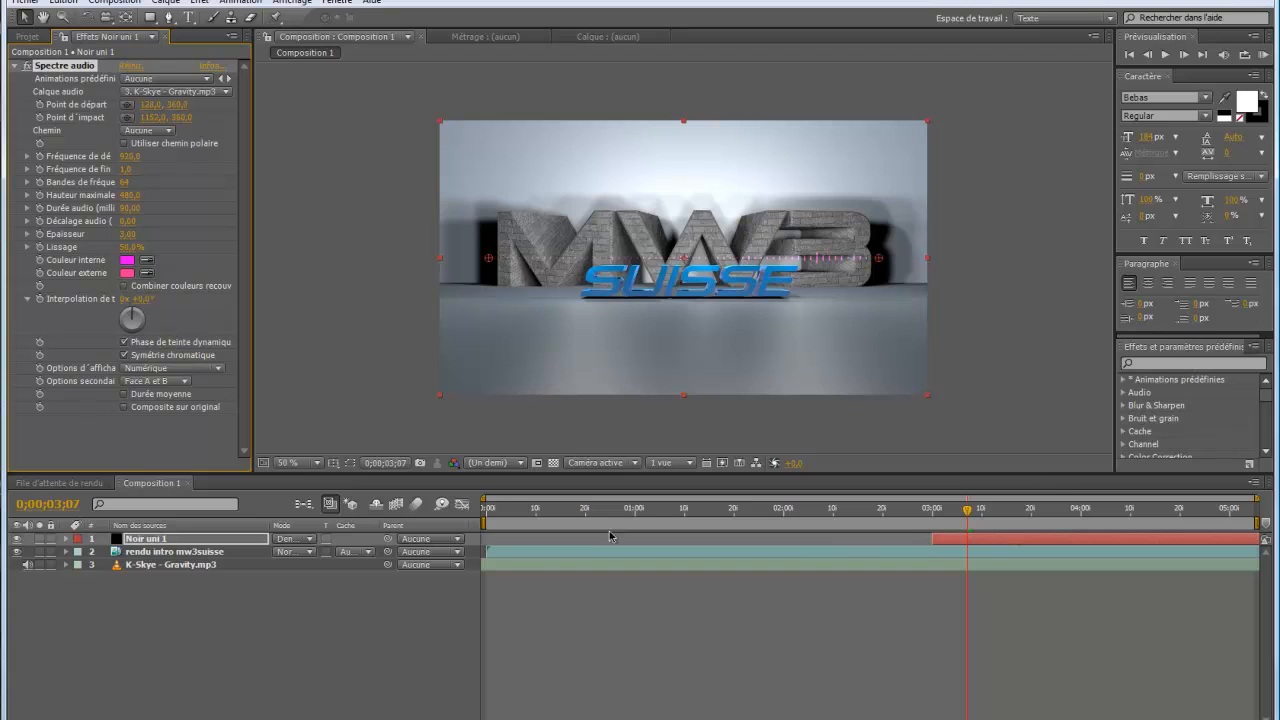
# Start the work area at about three seconds and run a RAM preview of the audio spectrum
pyautogui.moveTo(483, 521)
pyautogui.mouseDown()
pyautogui.moveTo(906, 522)
pyautogui.moveTo(938, 511)
pyautogui.mouseUp()
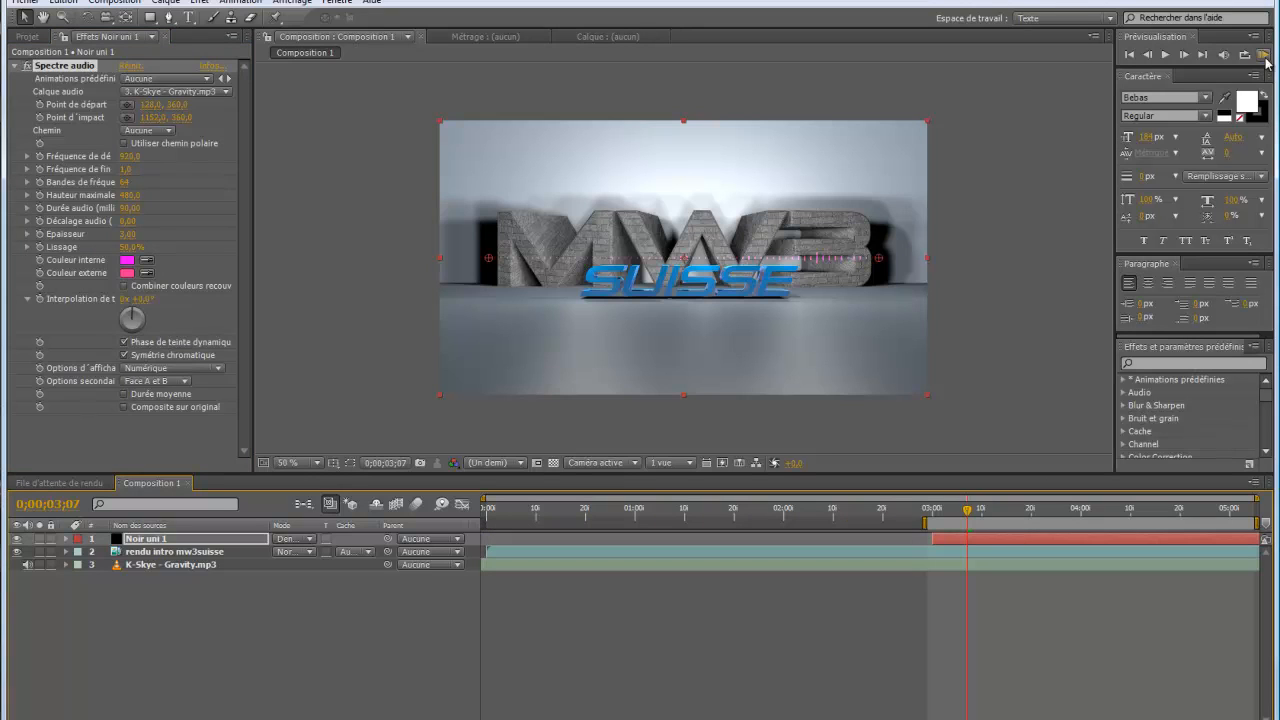
pyautogui.click(1264, 56)
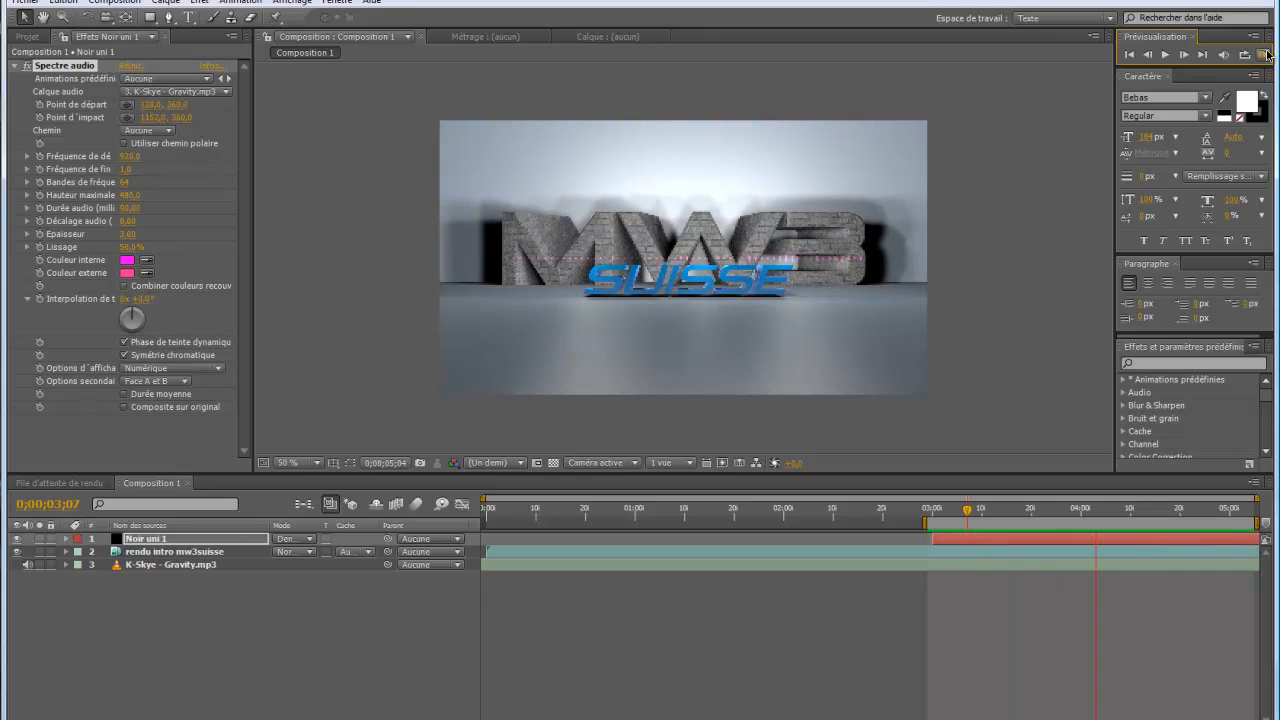
pyautogui.click(1217, 566)
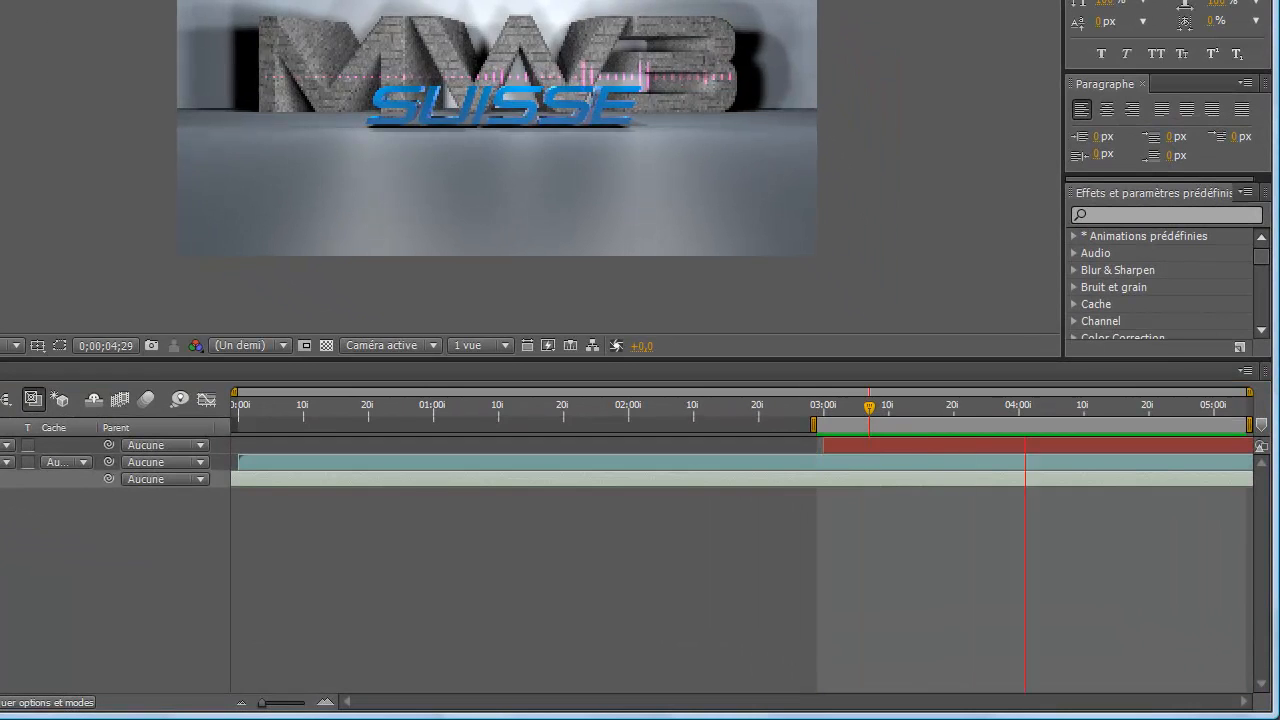
pyautogui.press('space')
# Shift the K-Skye - Gravity.mp3 layer in time to use another passage of the music and preview the spectrum again
pyautogui.click(390, 473)
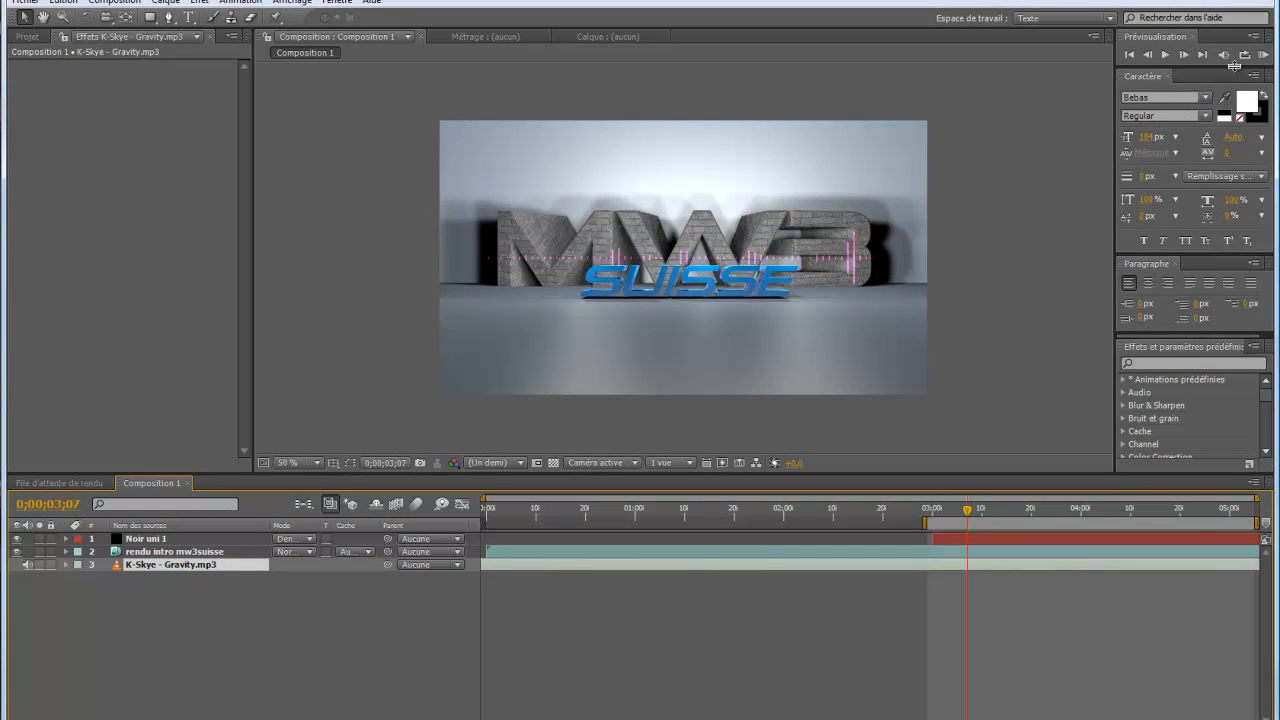
pyautogui.click(1264, 55)
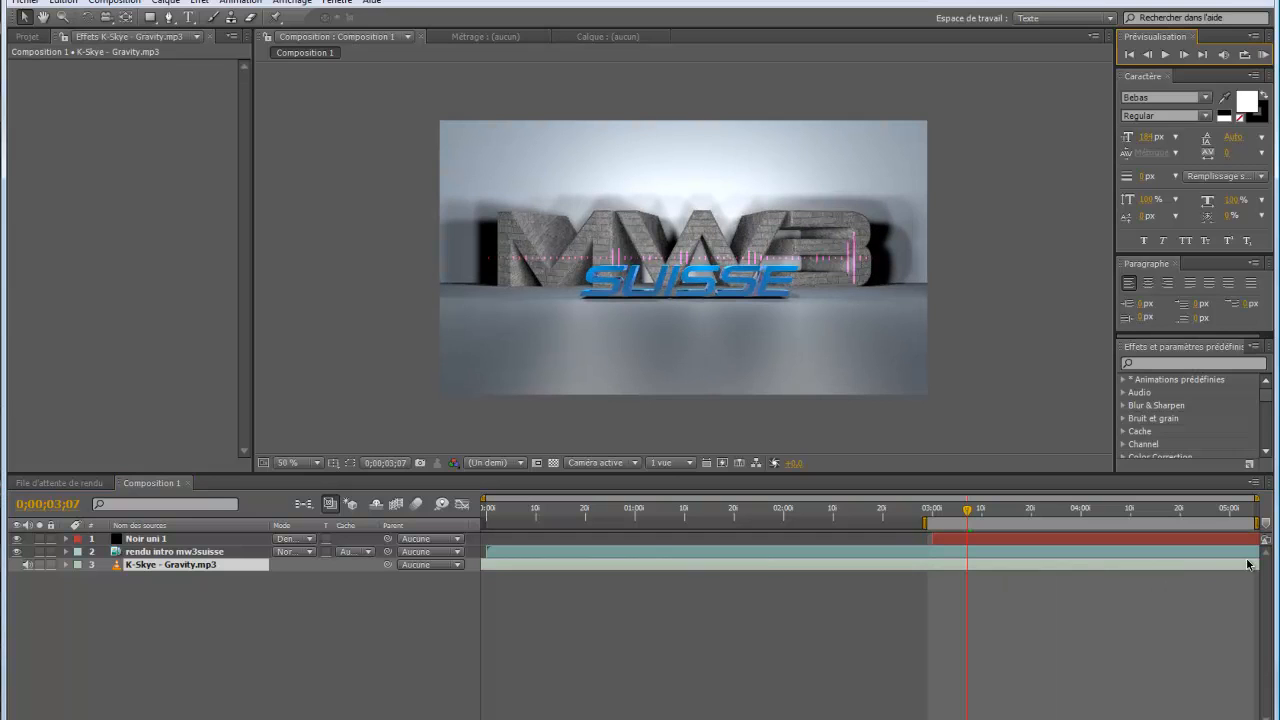
pyautogui.moveTo(506, 565); pyautogui.dragTo(1204, 563)
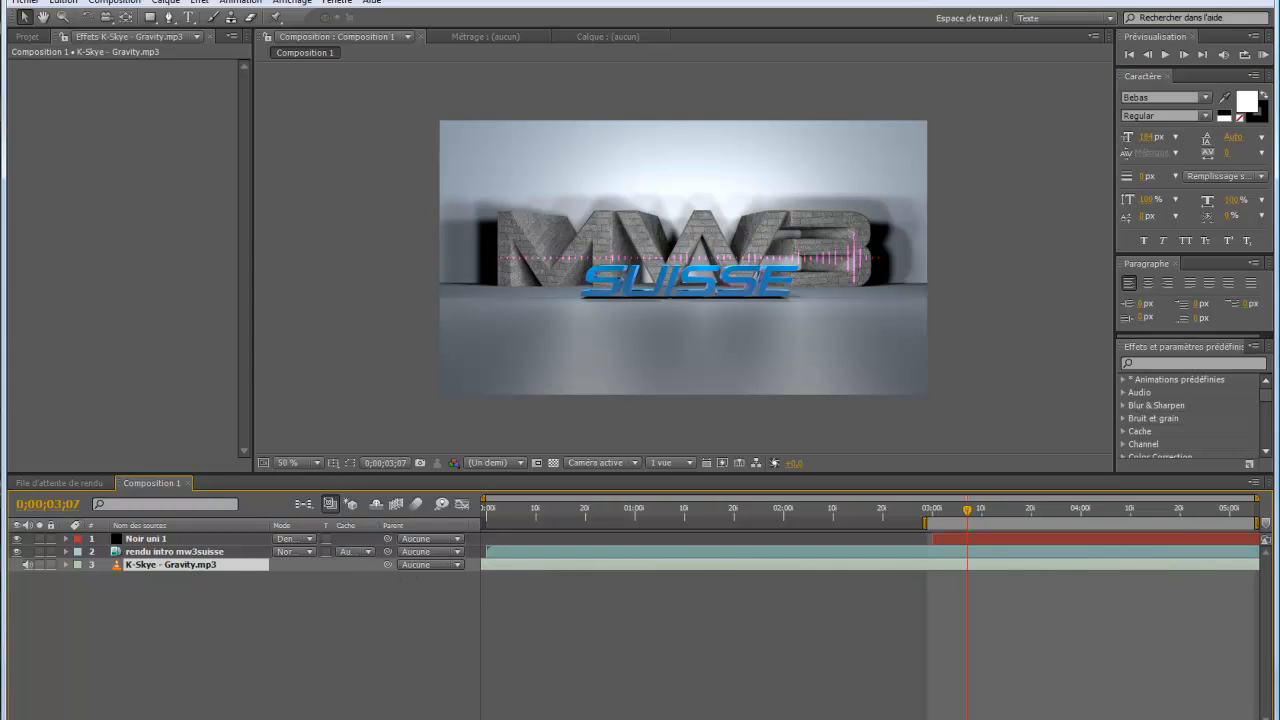
pyautogui.click(1264, 55)
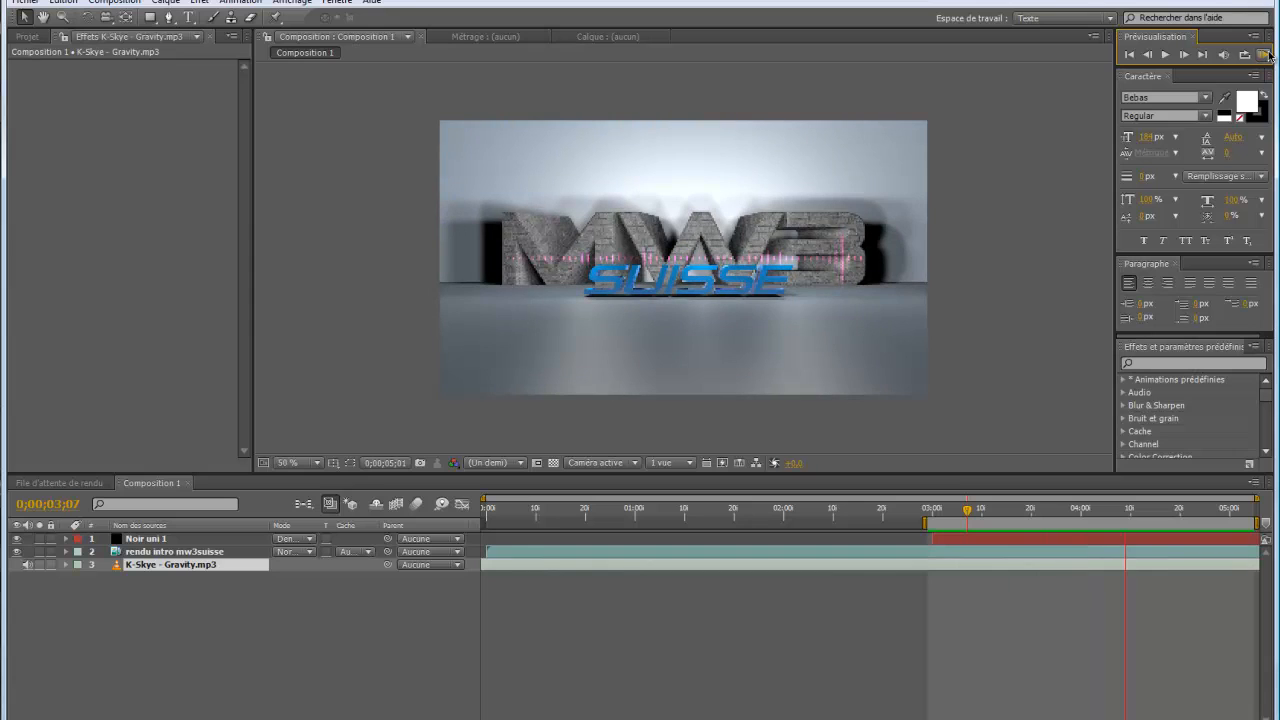
pyautogui.click(1268, 54)
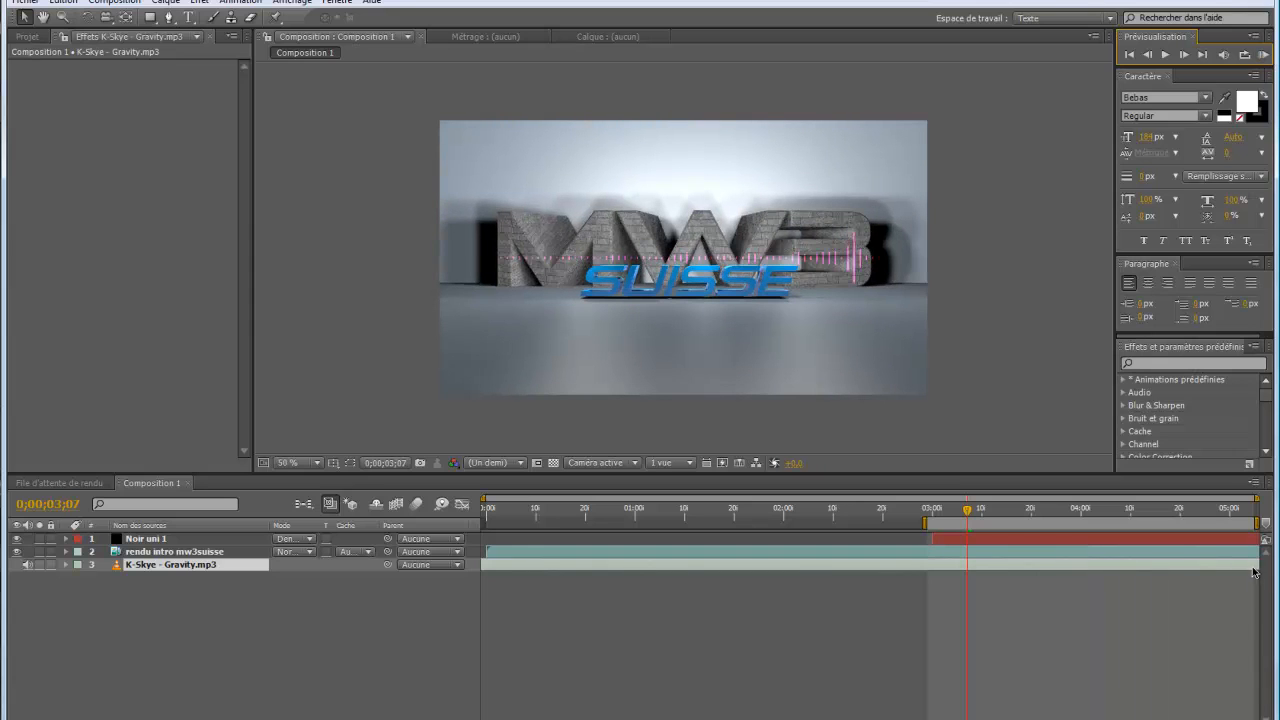
# Shift the K-Skye - Gravity.mp3 layer further earlier in time and run a RAM preview of the spectrum with that passage
pyautogui.moveTo(1253, 569); pyautogui.dragTo(628, 569)
pyautogui.moveTo(1245, 569); pyautogui.dragTo(604, 562)
pyautogui.click(1245, 55)
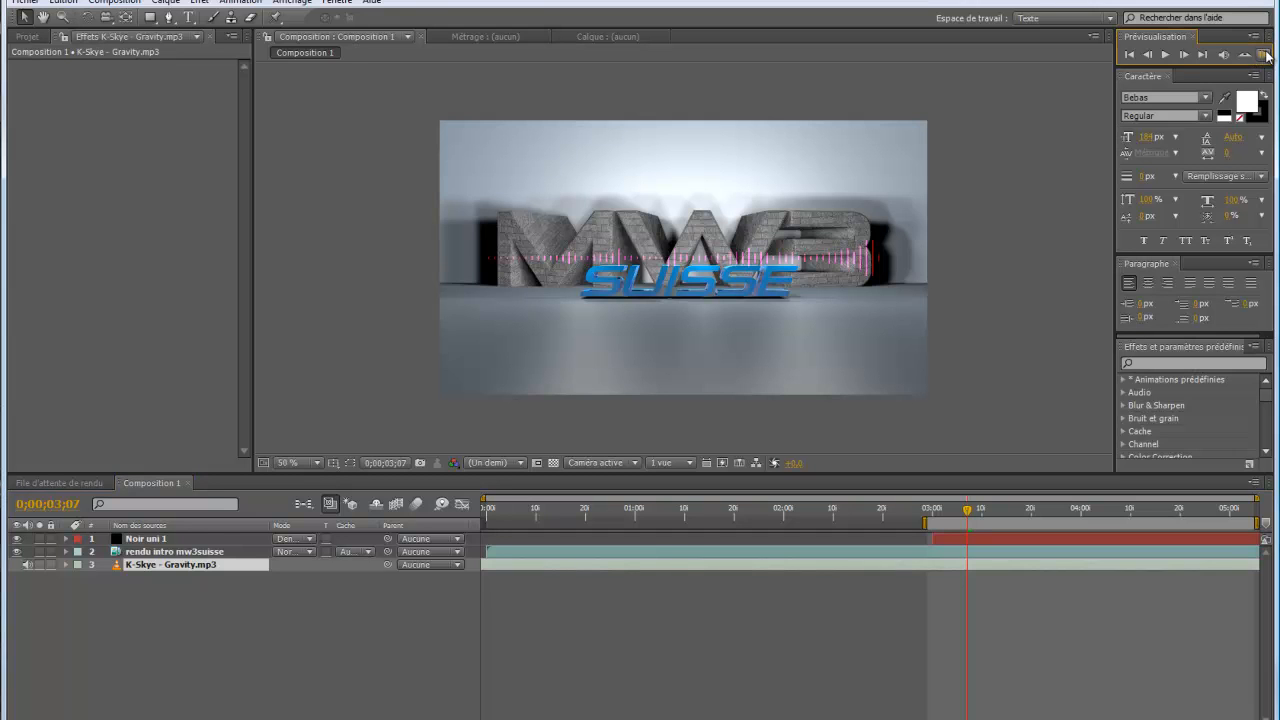
pyautogui.click(1267, 56)
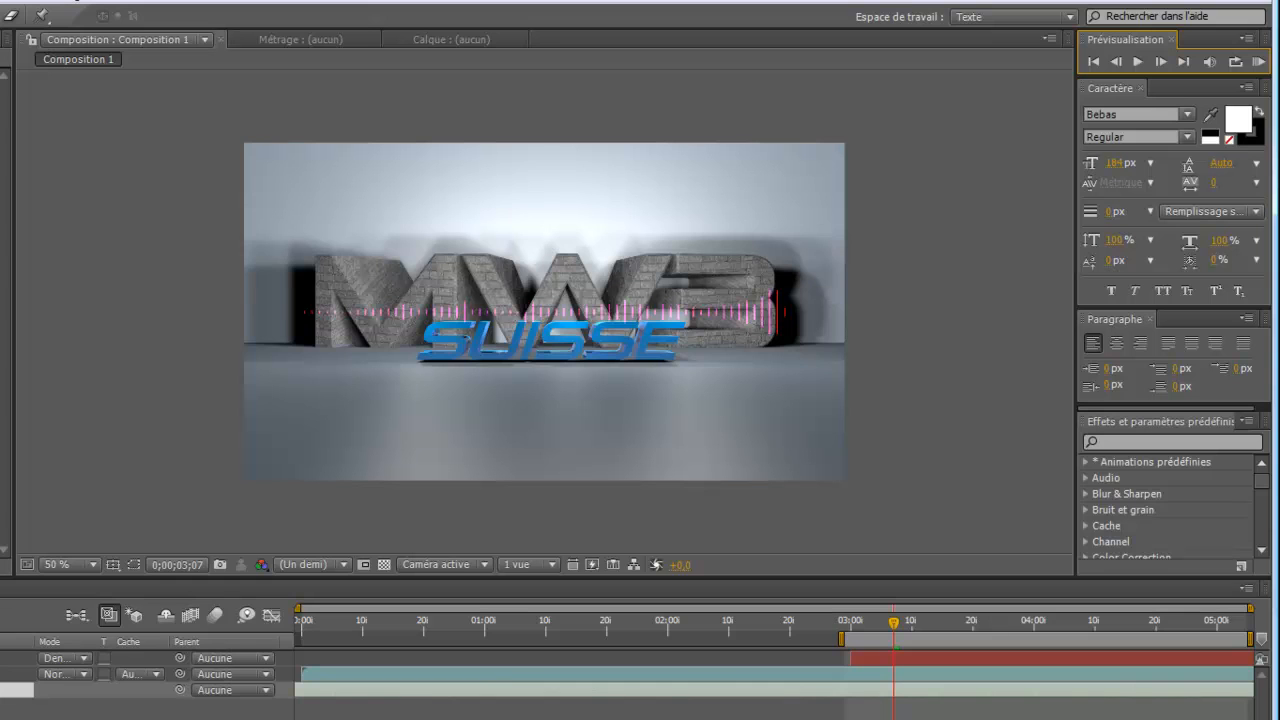
# Set the blending mode of the Noir uni 1 layer to Normal
pyautogui.click(83, 659)
pyautogui.click(90, 649)
pyautogui.click(83, 659)
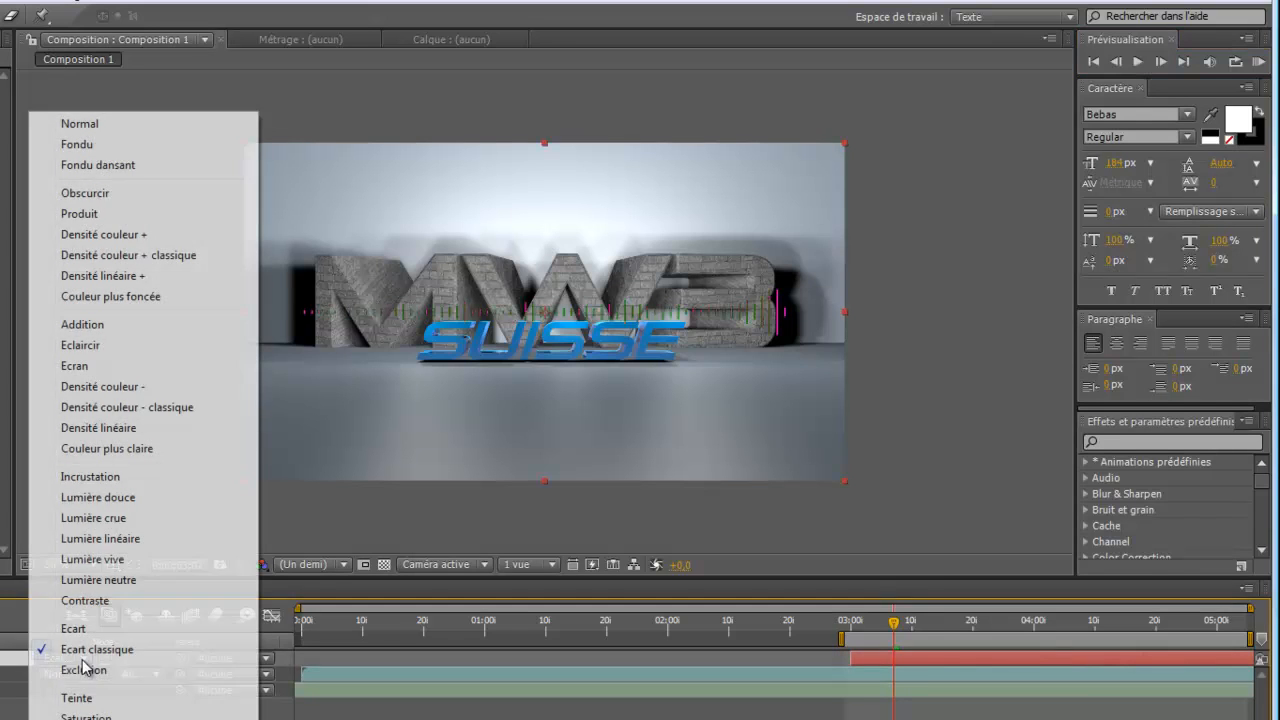
pyautogui.click(88, 125)
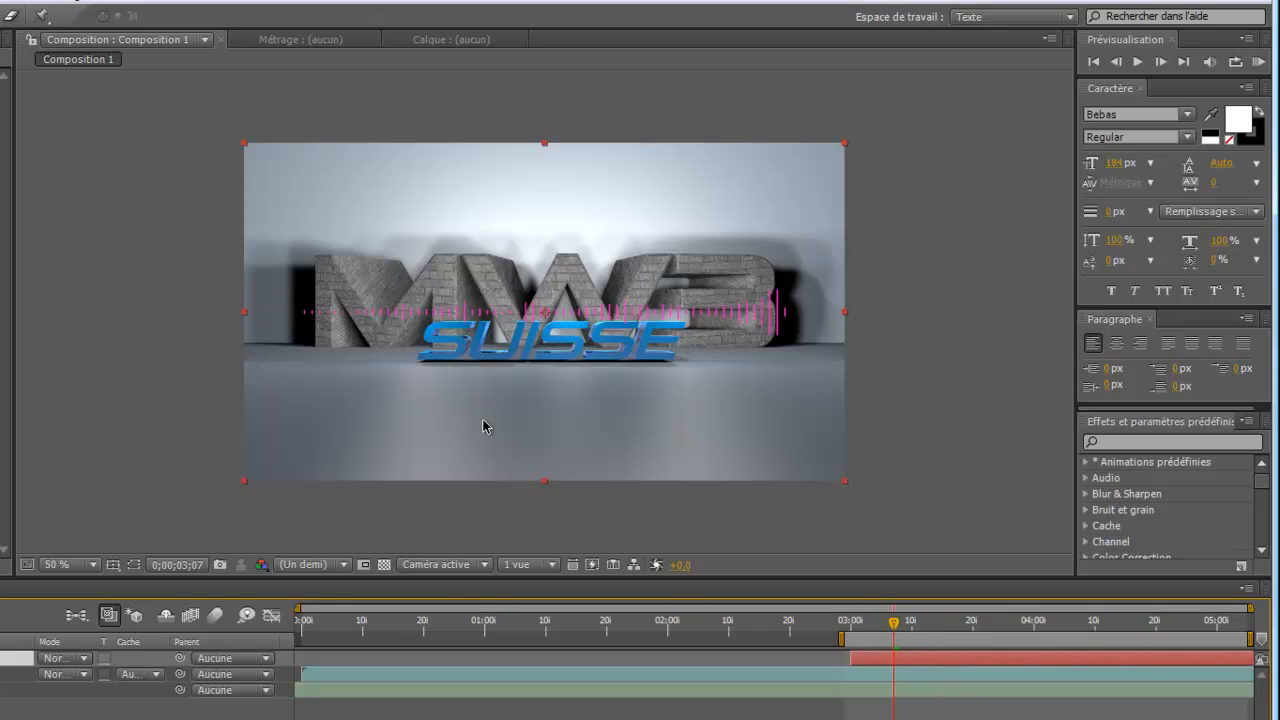
# At 0;00;03;15, move the spectrum's start point to about 68, 588 and its end point to about 1178, 584, on the floor below the logo
pyautogui.click(943, 636)
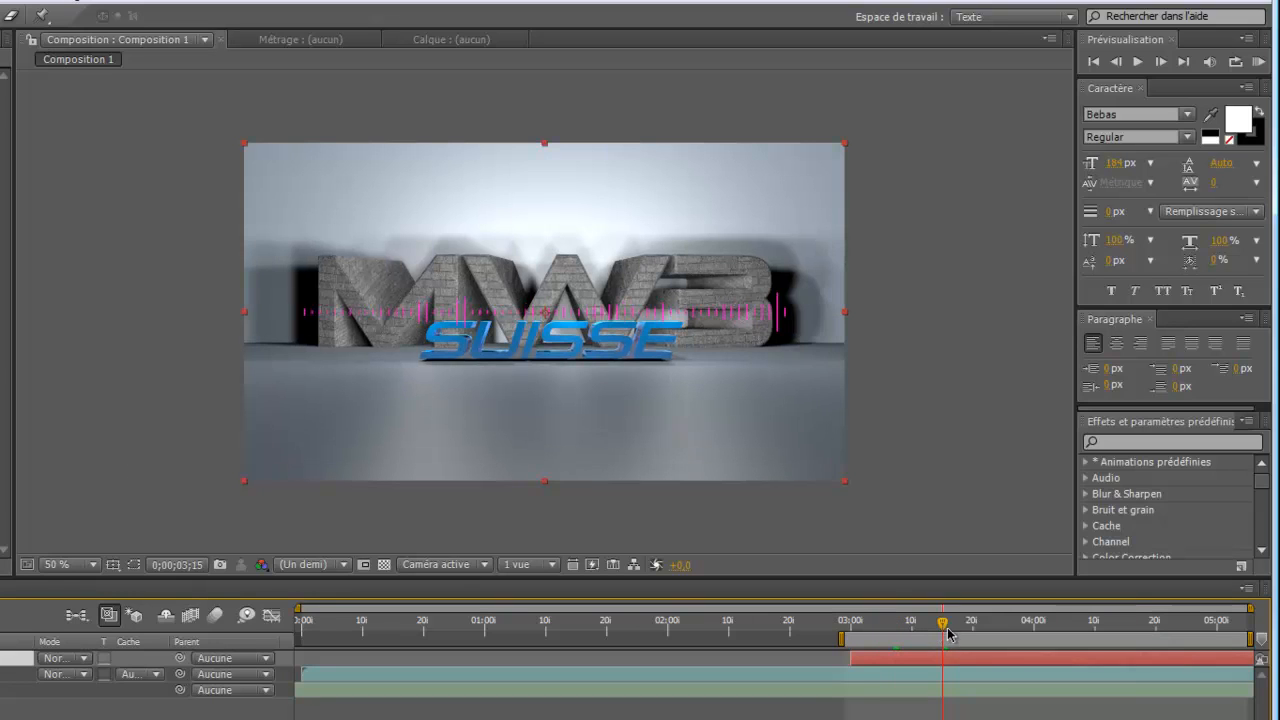
pyautogui.click(307, 316)
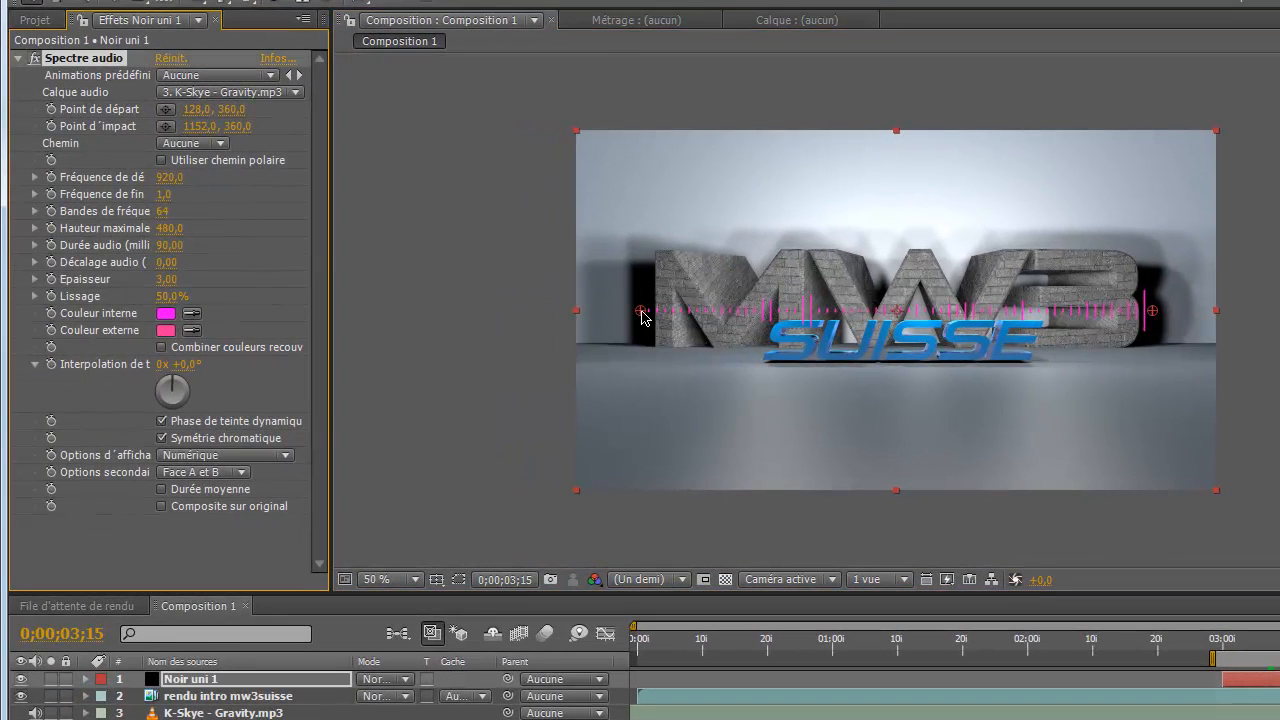
pyautogui.moveTo(642, 313); pyautogui.dragTo(613, 427)
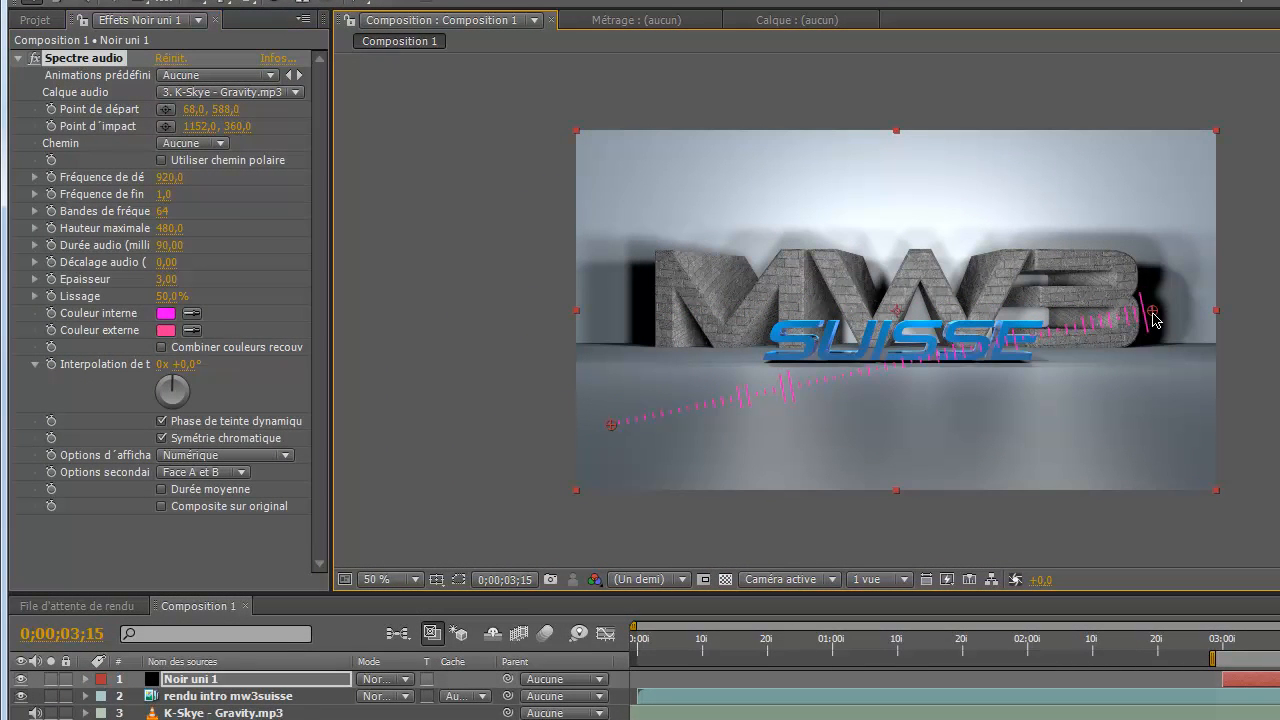
pyautogui.moveTo(1152, 319); pyautogui.dragTo(1165, 427)
# Turn the Noir uni 1 layer into a 3D layer, leaving the layer switches shown in the timeline
pyautogui.press('F4')
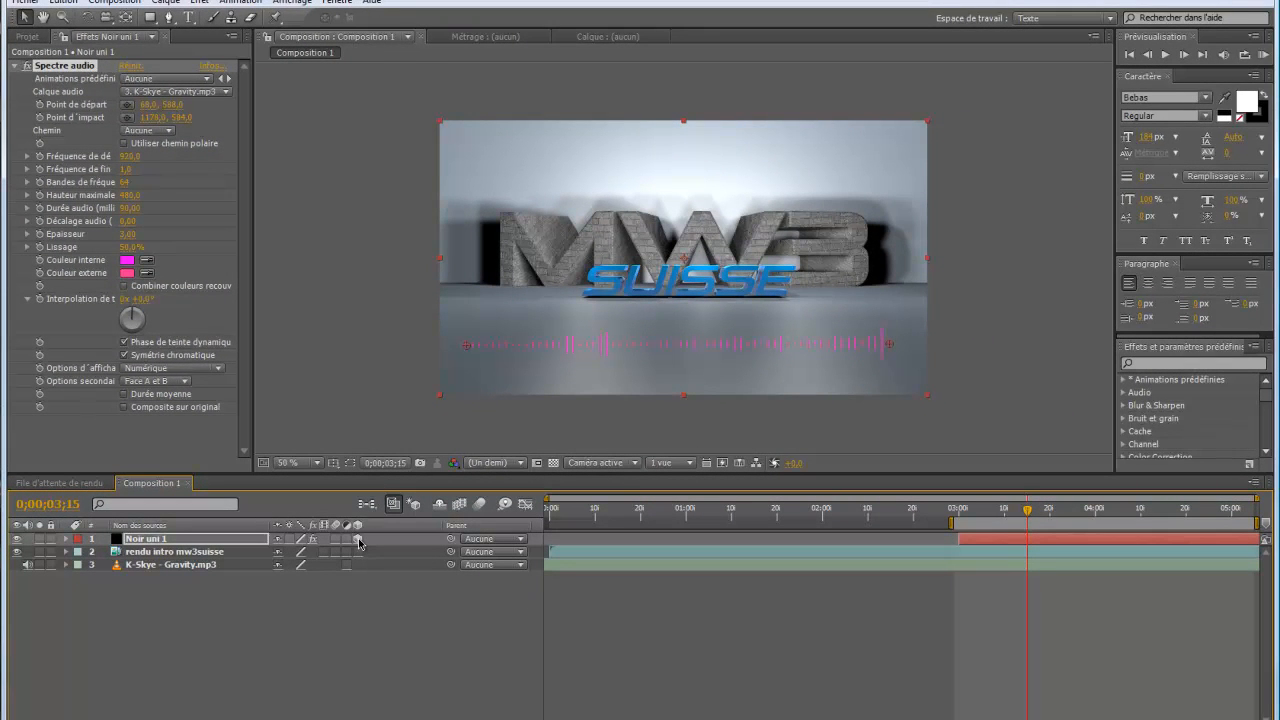
pyautogui.click(358, 539)
pyautogui.press('F4')
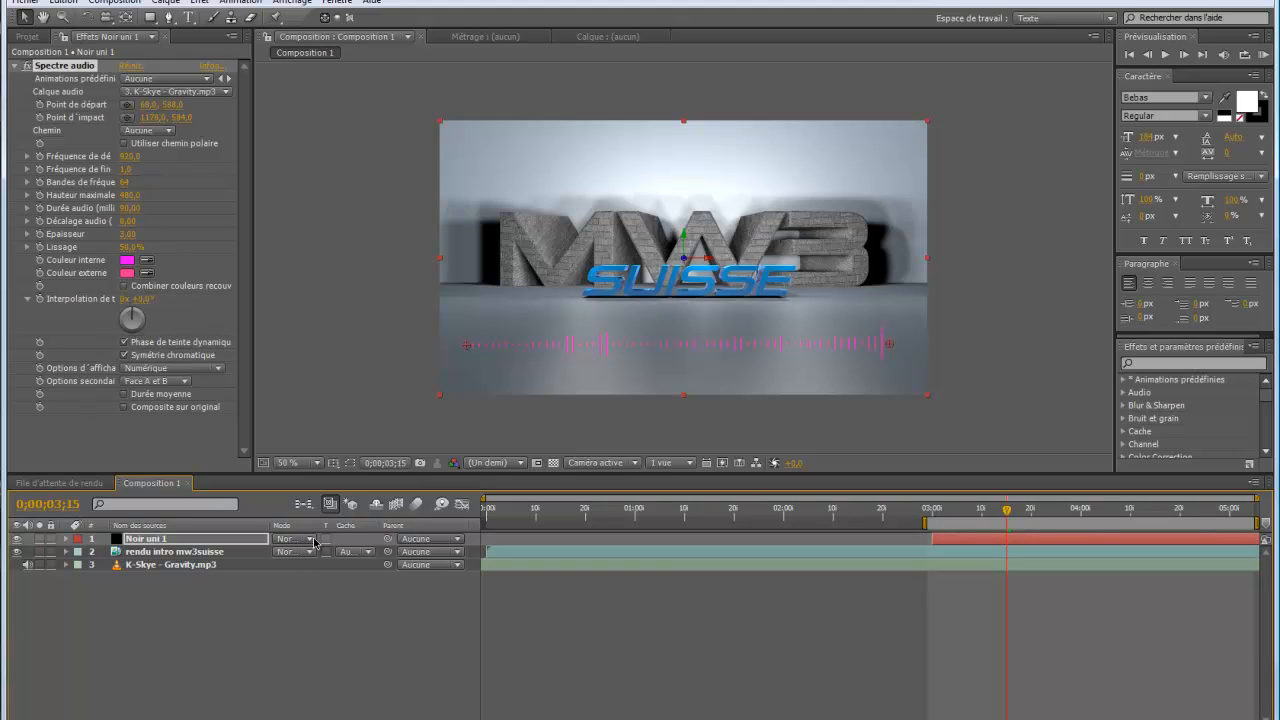
pyautogui.press('F4')
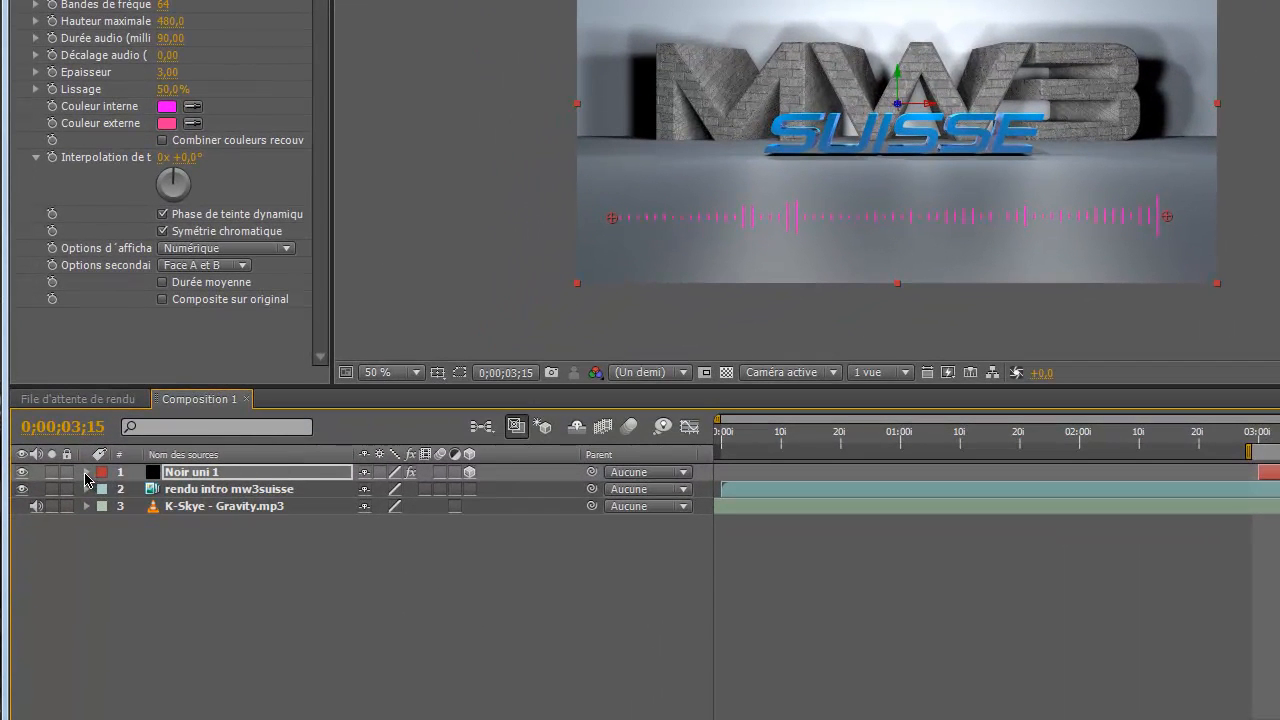
# Tilt Noir uni 1 to an X rotation of -69° and move it down and forward to about 640, 464,9, -167,9
pyautogui.click(86, 472)
pyautogui.click(104, 506)
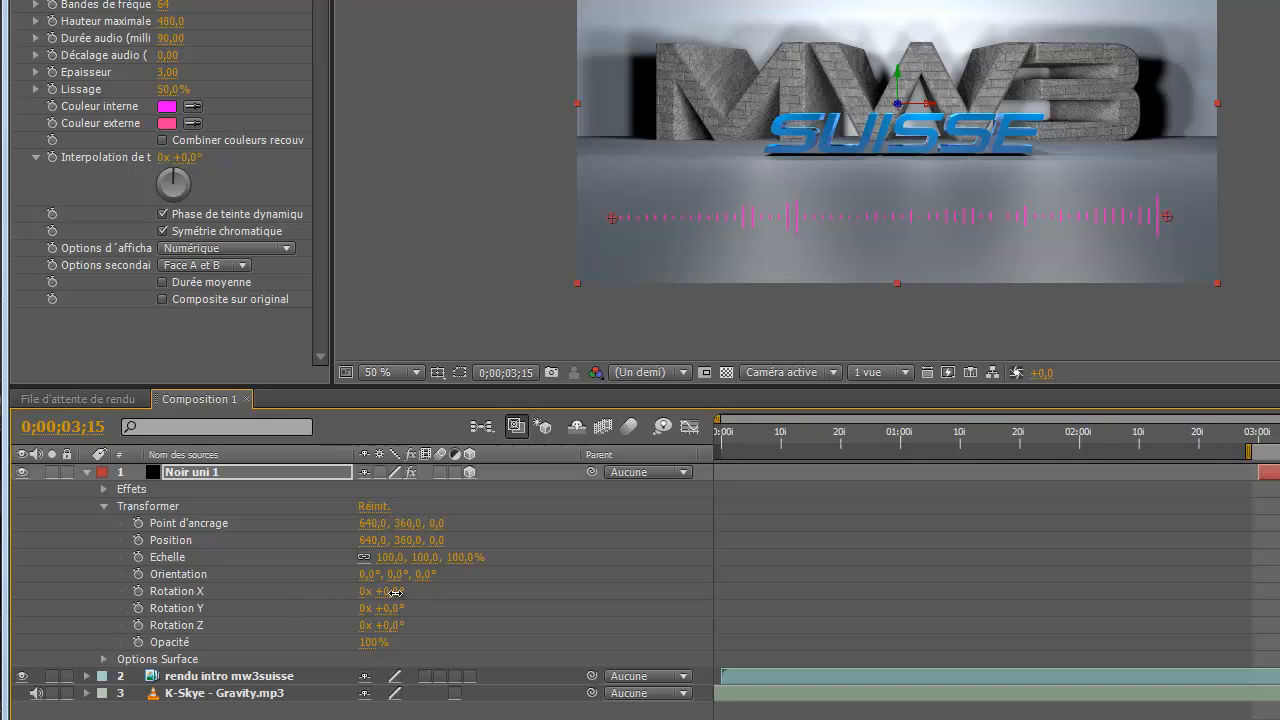
pyautogui.moveTo(397, 592); pyautogui.dragTo(343, 598)
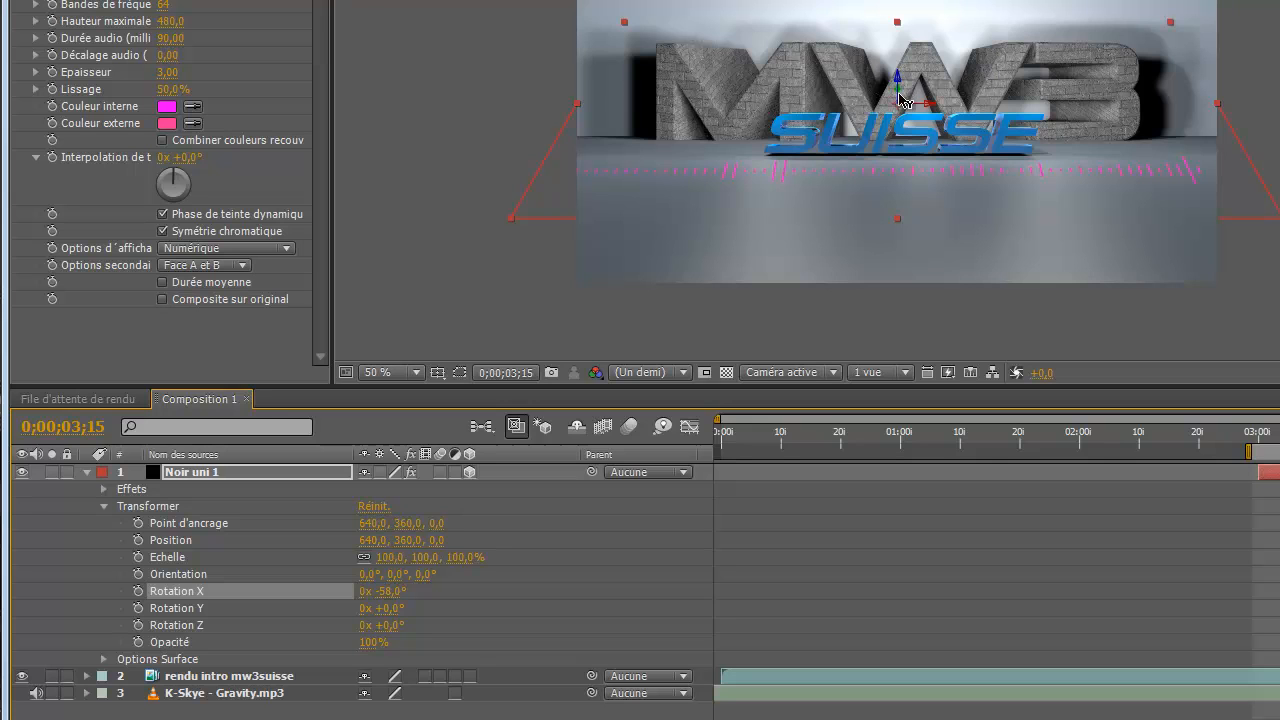
pyautogui.moveTo(898, 95); pyautogui.dragTo(890, 195)
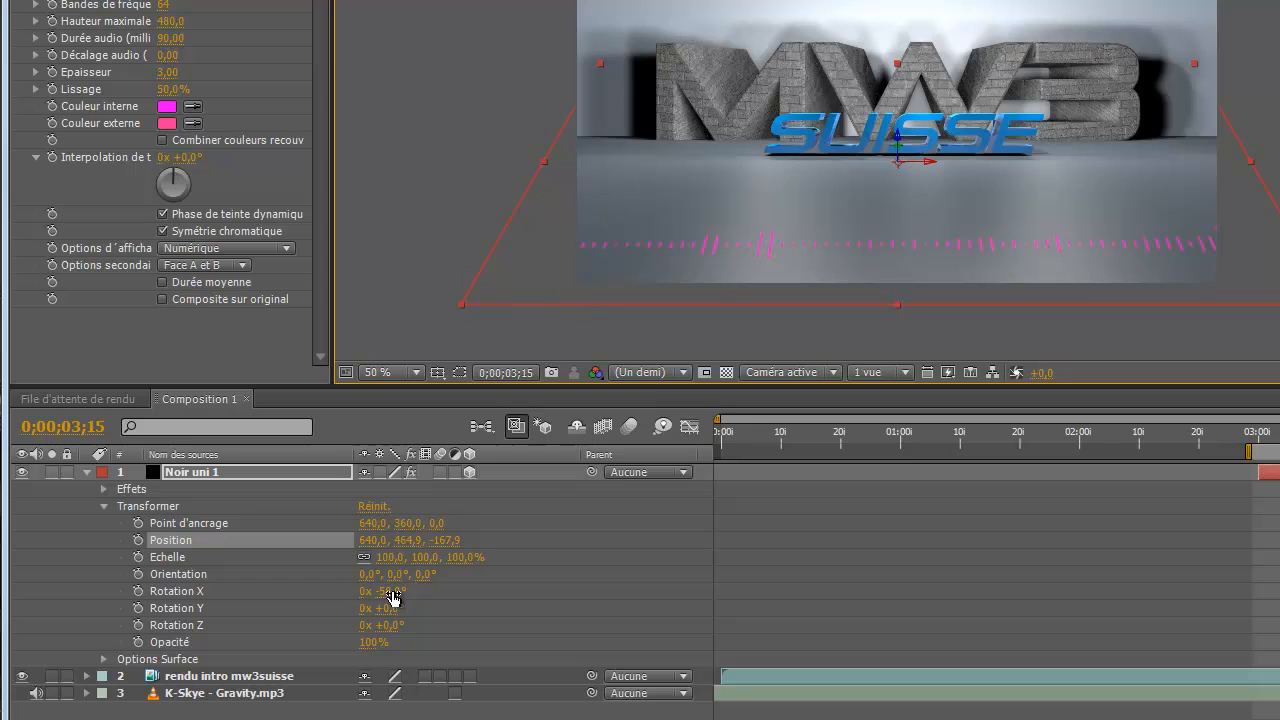
pyautogui.moveTo(389, 591); pyautogui.dragTo(384, 592)
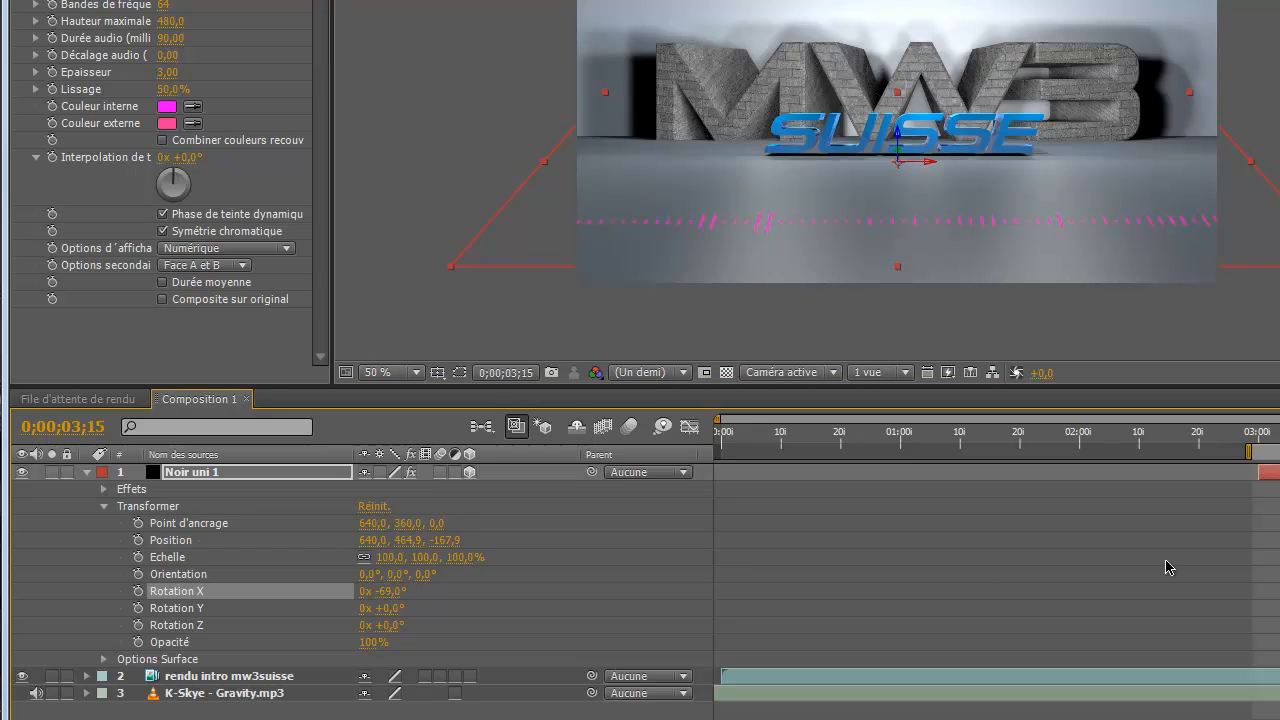
# Set the inner colour of Noir uni 1's Spectre audio effect to blue 0030FF
pyautogui.click(167, 106)
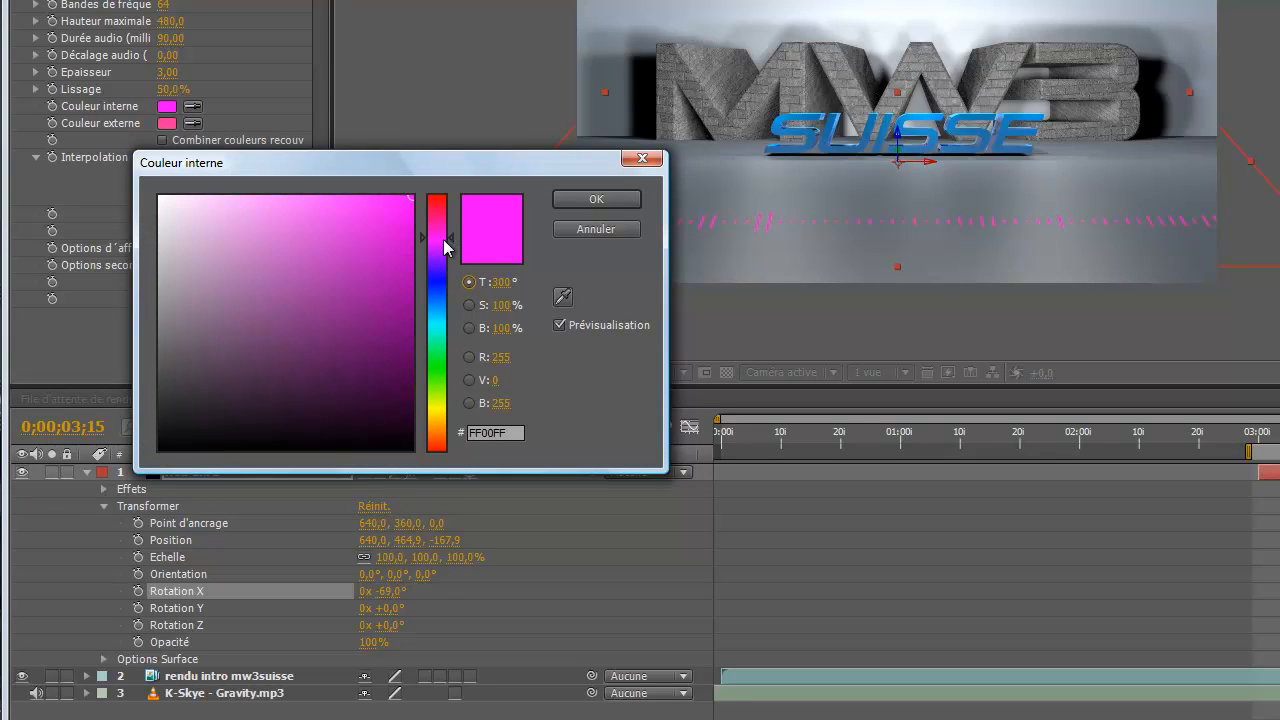
pyautogui.moveTo(443, 241); pyautogui.dragTo(439, 288)
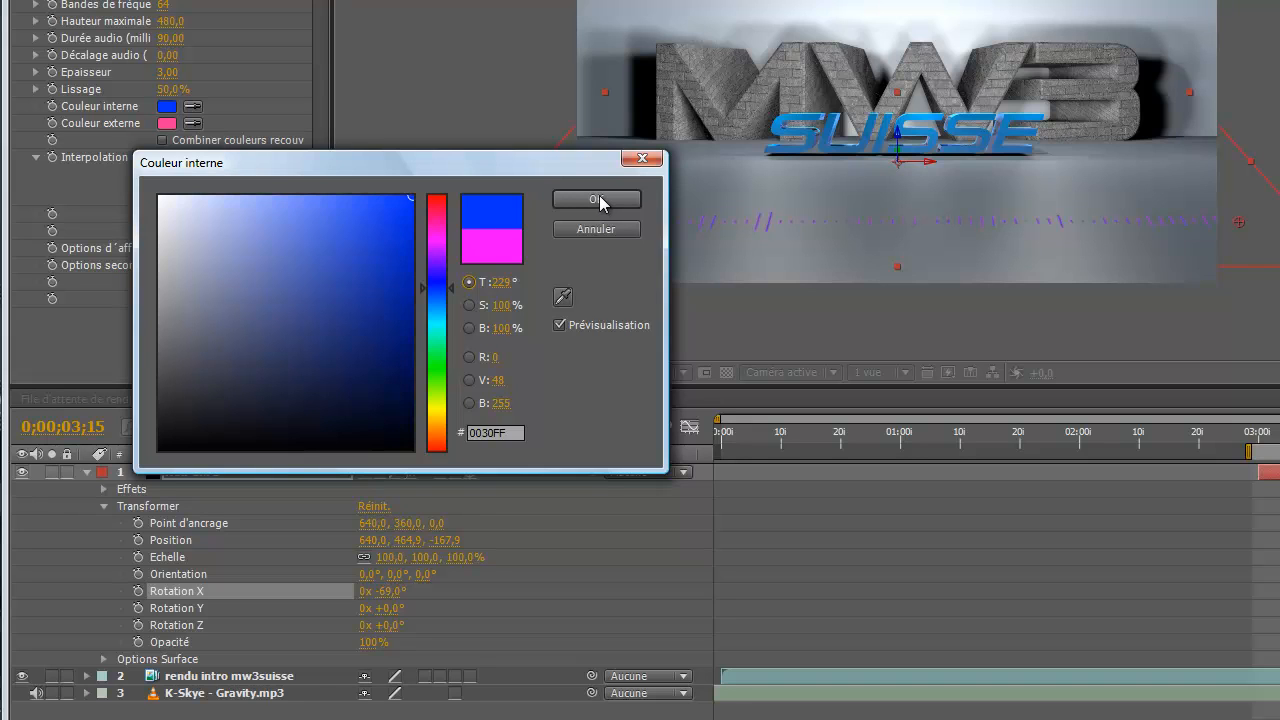
pyautogui.click(613, 204)
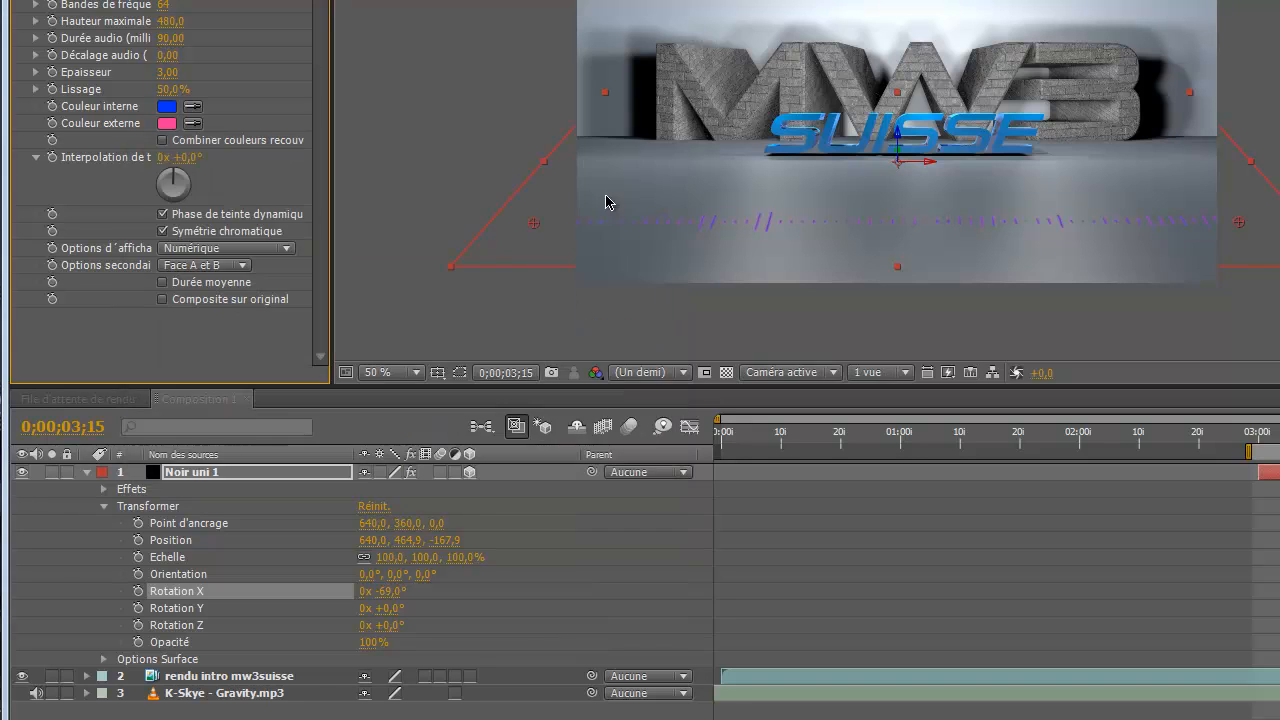
# Set the Spectre audio outer colour to turquoise 32FFDB and the inner colour to a lighter blue, 0090FF
pyautogui.click(167, 123)
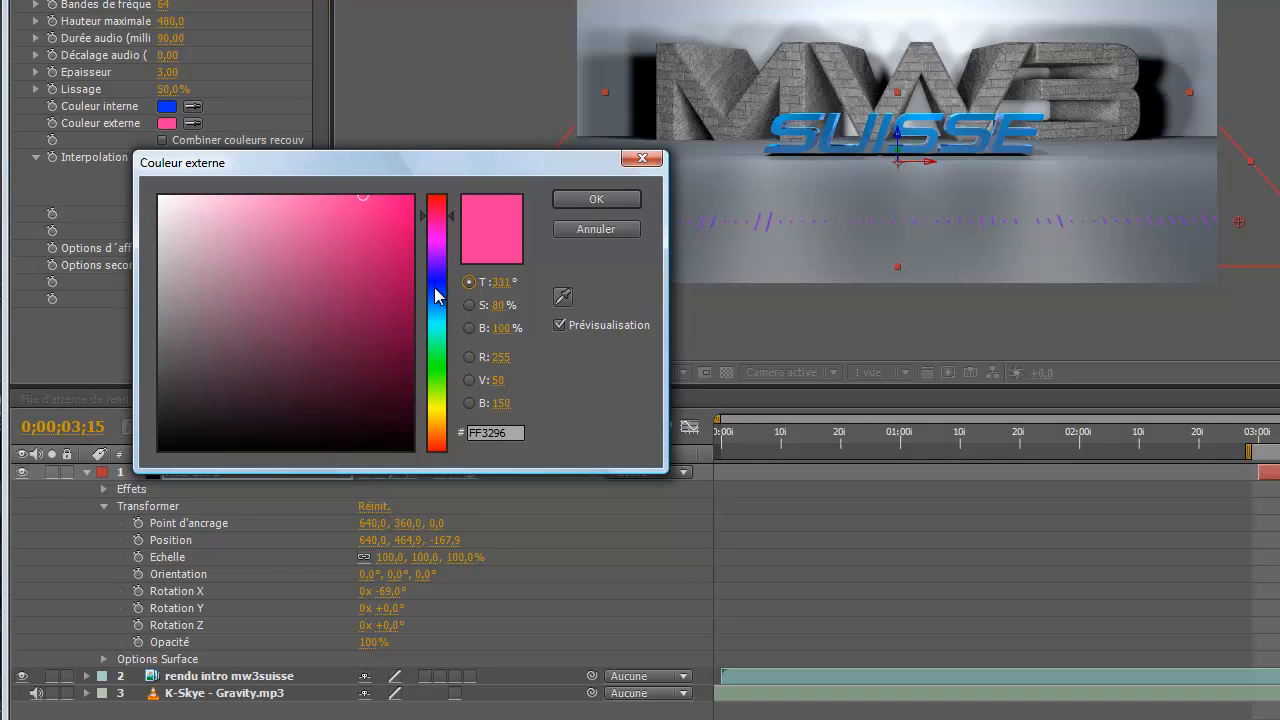
pyautogui.moveTo(434, 290); pyautogui.dragTo(433, 337)
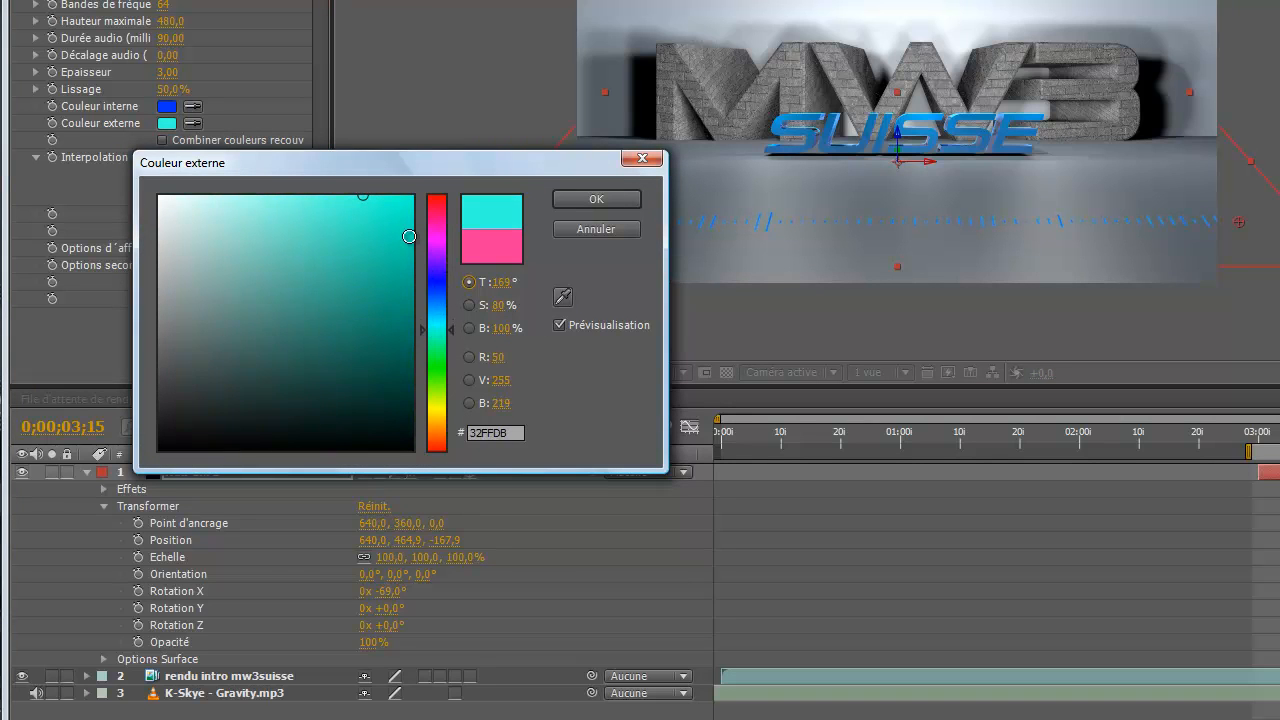
pyautogui.click(600, 199)
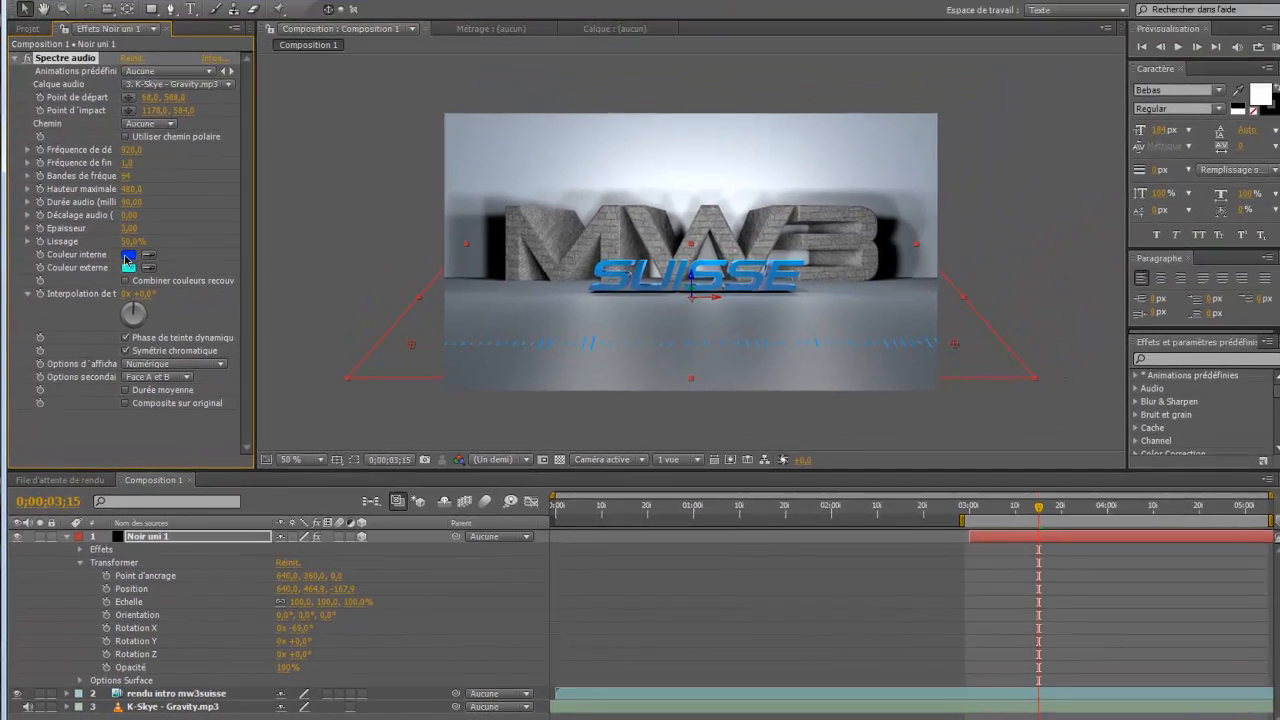
pyautogui.click(155, 147)
pyautogui.click(331, 410)
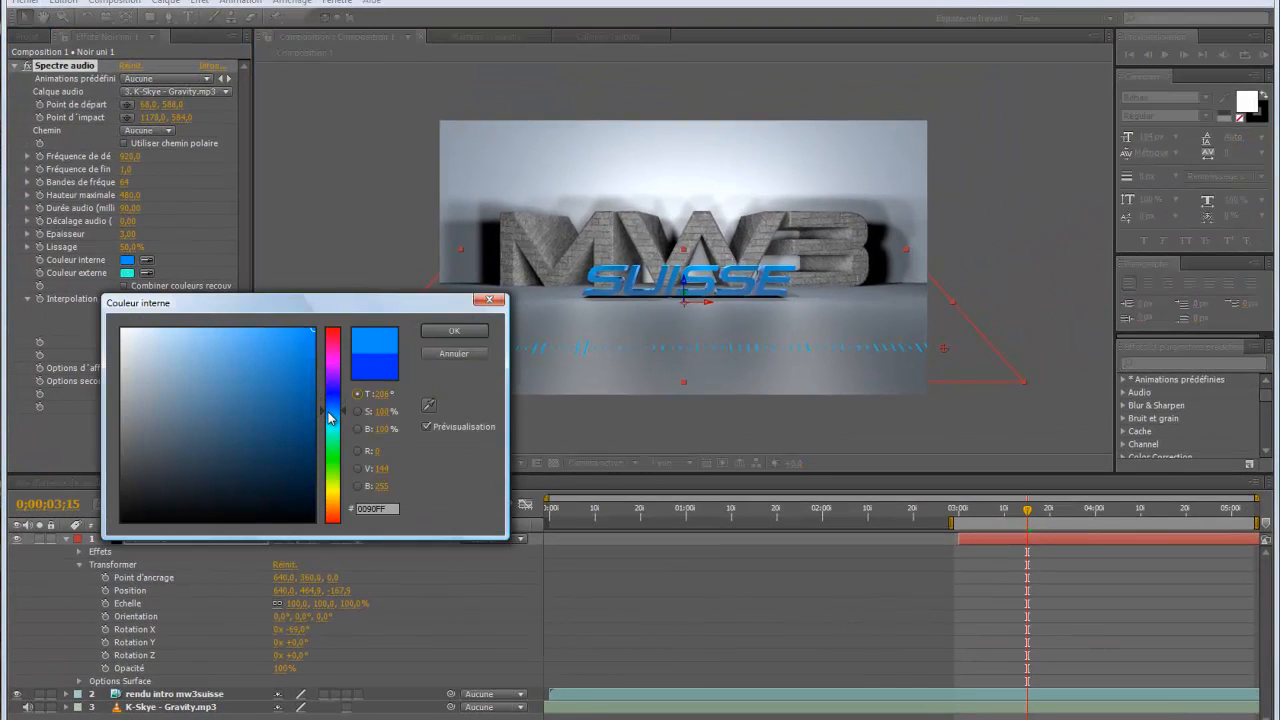
pyautogui.click(455, 332)
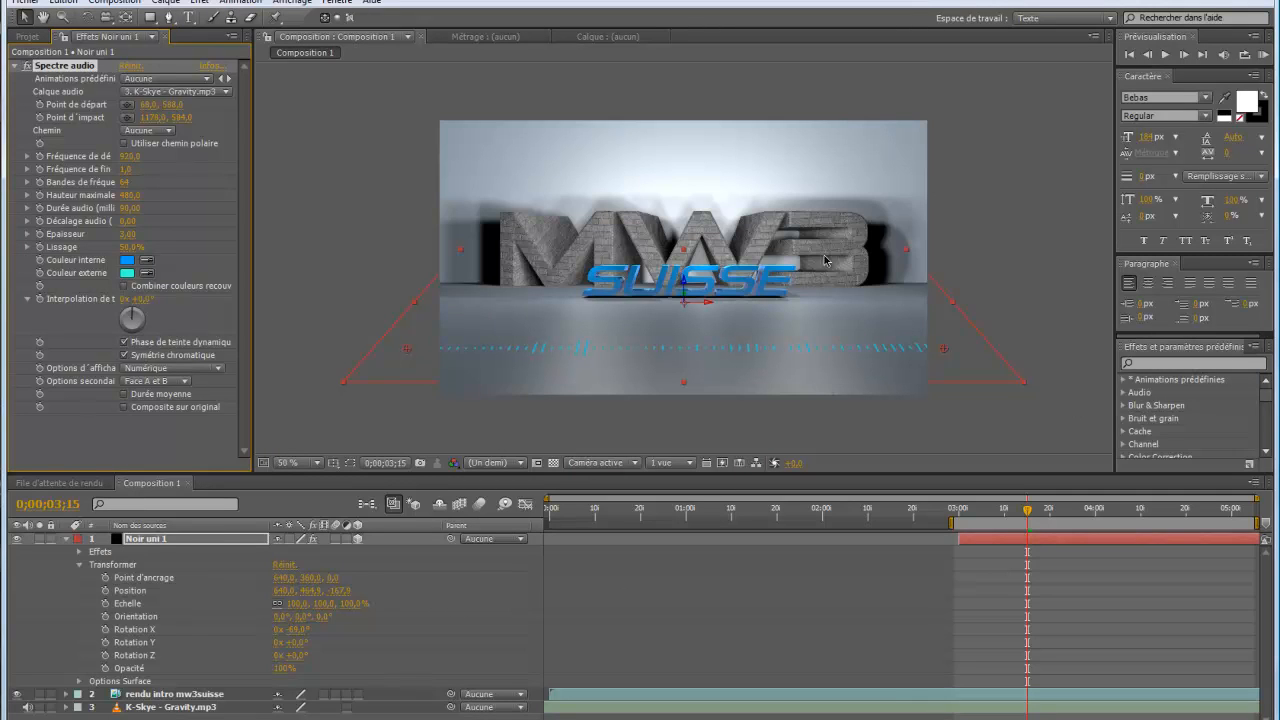
# Check the spectrum from 0;00;03;00, set its start frequency to about 501 and end frequency to 1,0, and run a RAM preview
pyautogui.click(958, 512)
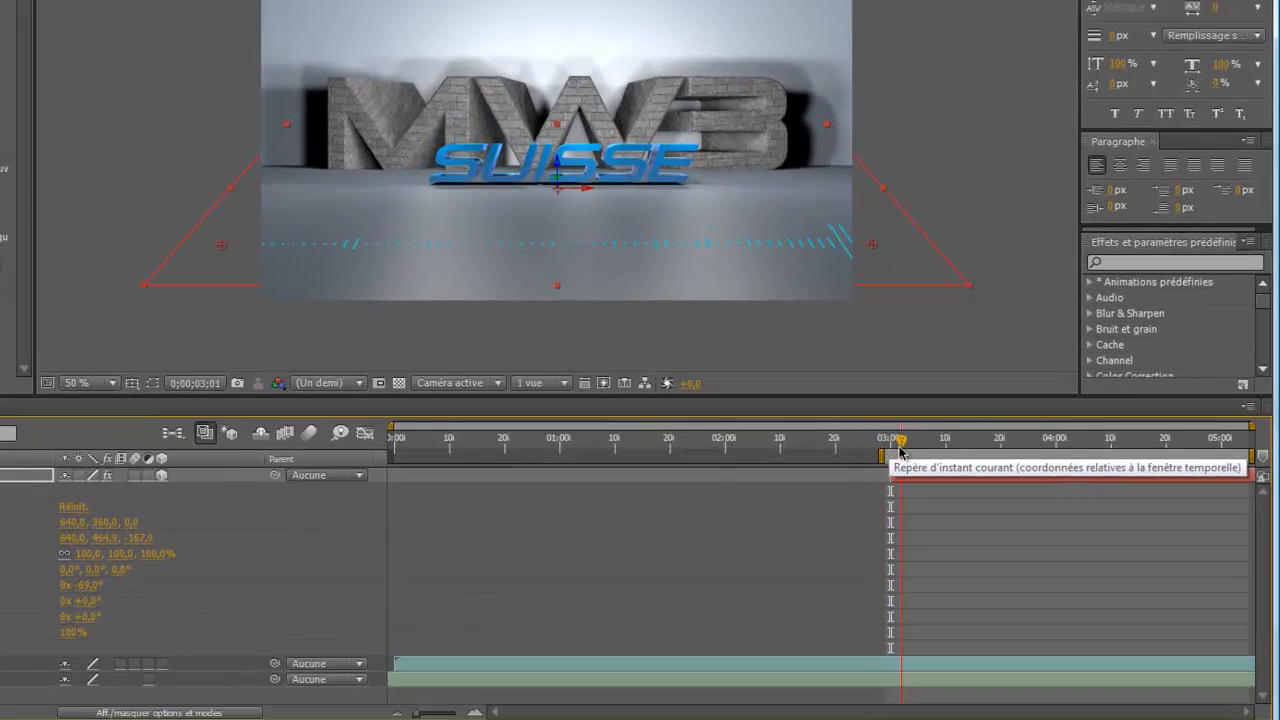
pyautogui.moveTo(900, 450); pyautogui.dragTo(1020, 441)
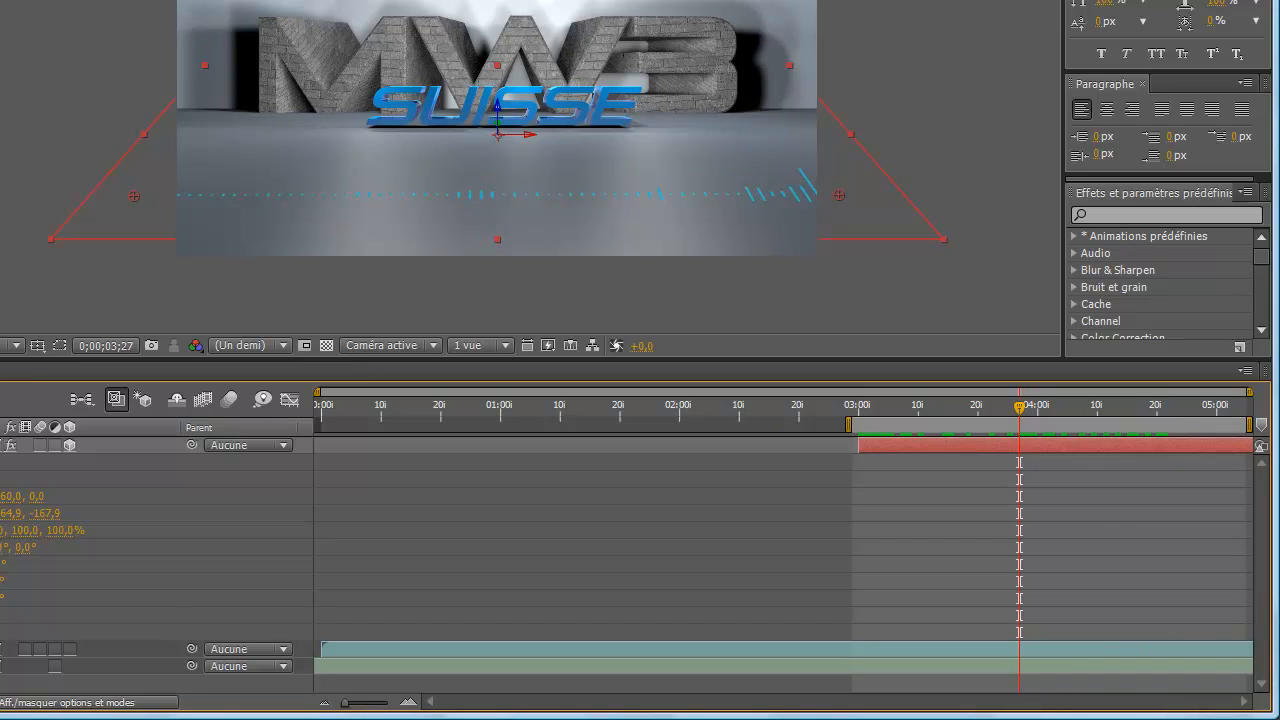
pyautogui.moveTo(125, 168)
pyautogui.mouseDown()
pyautogui.moveTo(186, 164)
pyautogui.moveTo(120, 158)
pyautogui.moveTo(128, 166)
pyautogui.mouseUp()
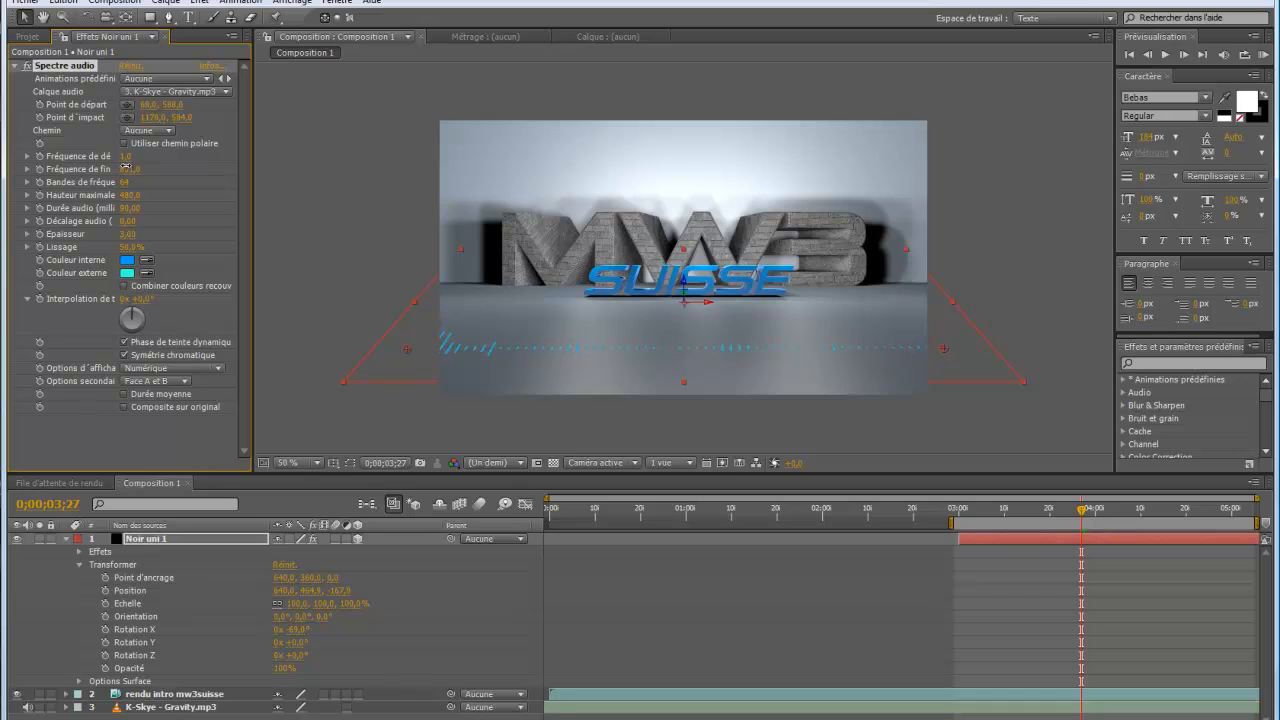
pyautogui.moveTo(126, 166); pyautogui.dragTo(122, 166)
pyautogui.moveTo(128, 158); pyautogui.dragTo(127, 155)
pyautogui.moveTo(123, 153); pyautogui.dragTo(133, 169)
pyautogui.moveTo(125, 157); pyautogui.dragTo(131, 157)
pyautogui.moveTo(130, 170)
pyautogui.mouseDown()
pyautogui.moveTo(101, 172)
pyautogui.moveTo(126, 157)
pyautogui.mouseUp()
pyautogui.click(1266, 55)
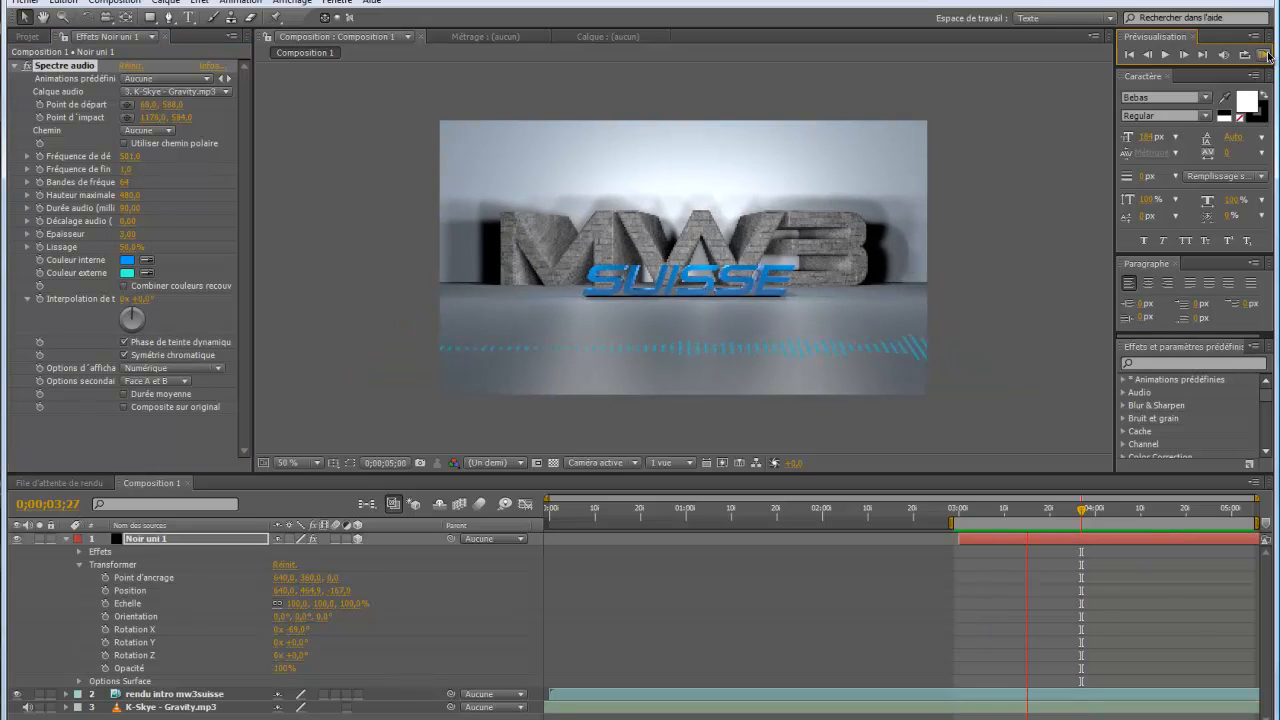
pyautogui.click(1266, 55)
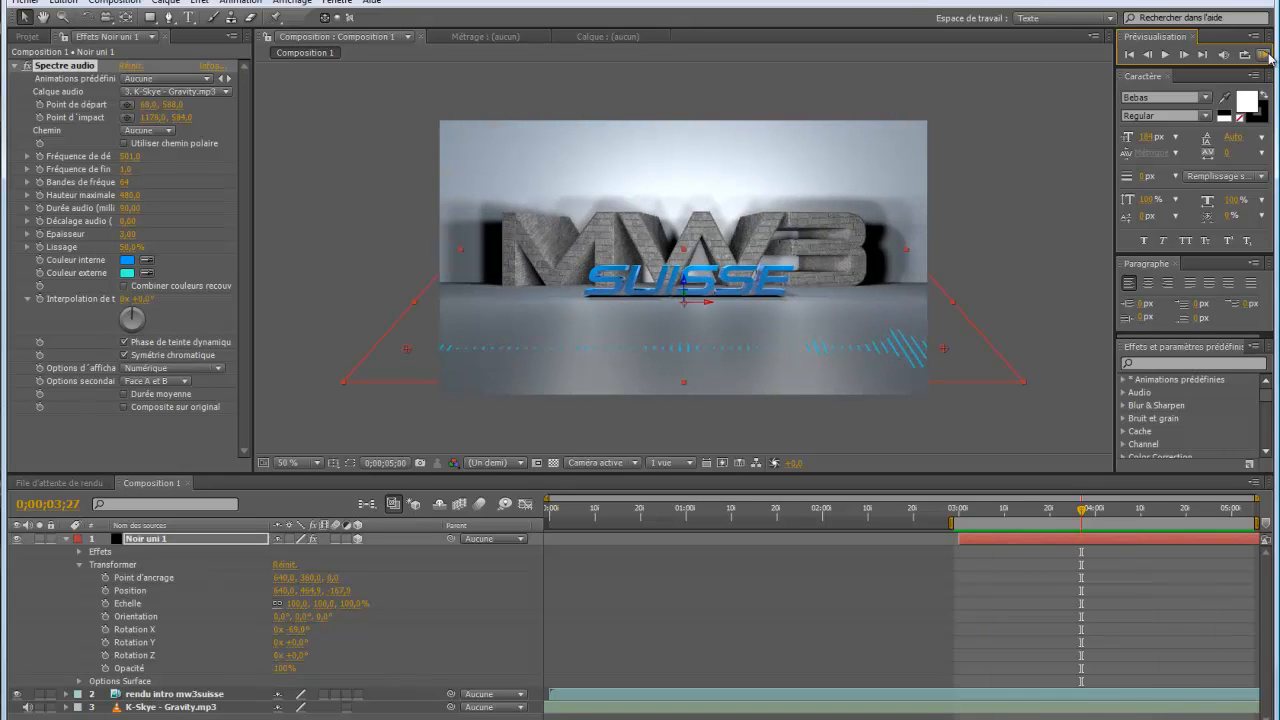
# At 0;00;03;00, set Noir uni 1's X rotation to -71° and keyframe its position at about 640, 459,8, -97,8
pyautogui.click(960, 514)
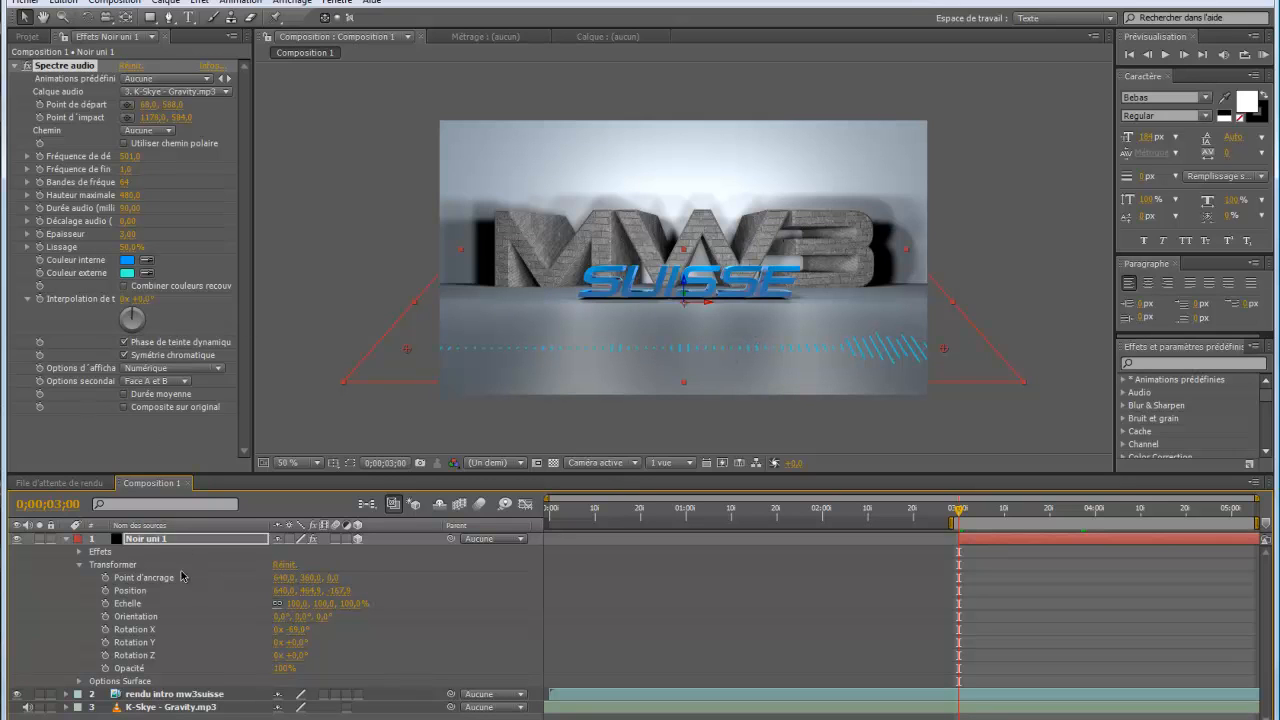
pyautogui.moveTo(297, 631); pyautogui.dragTo(298, 630)
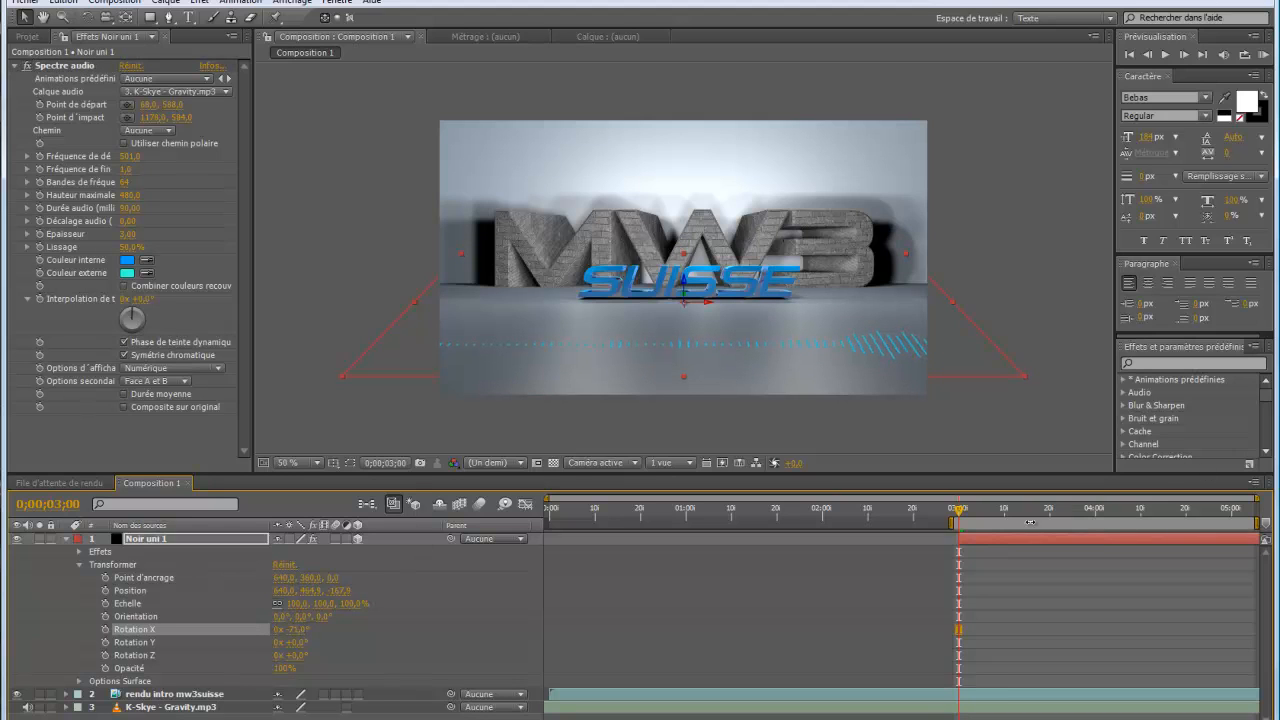
pyautogui.click(105, 591)
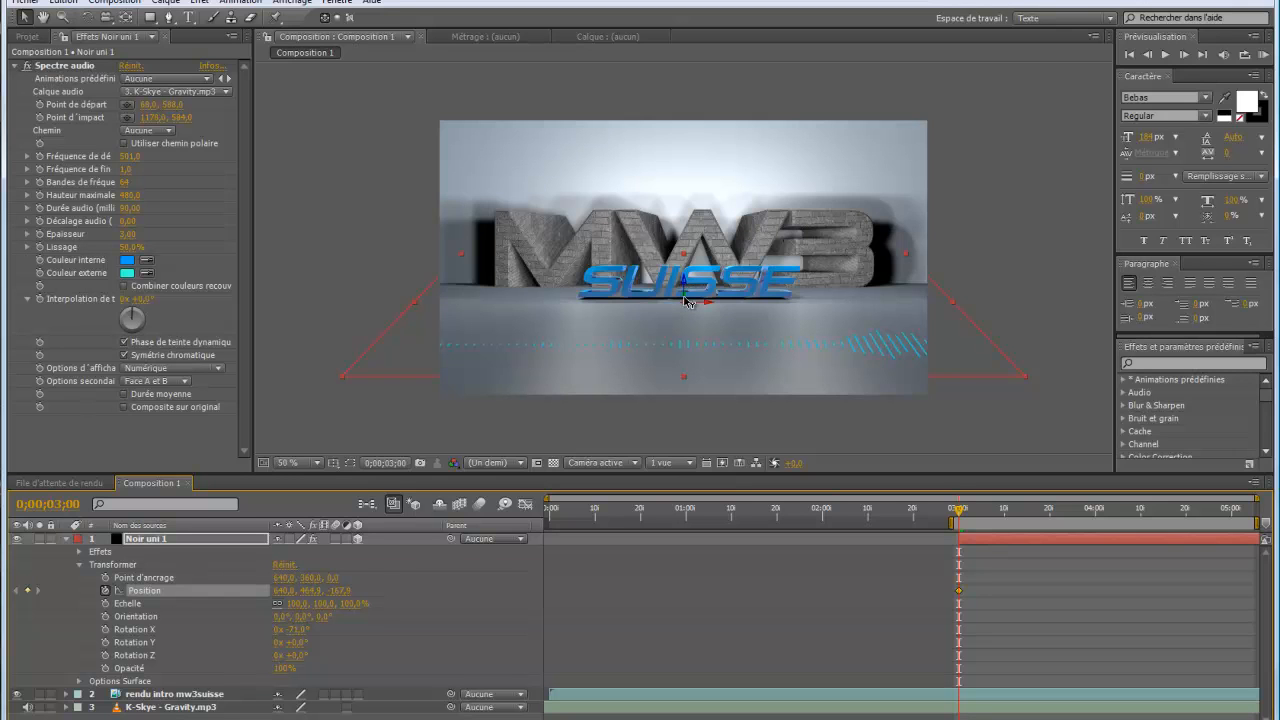
pyautogui.moveTo(686, 301); pyautogui.dragTo(694, 262)
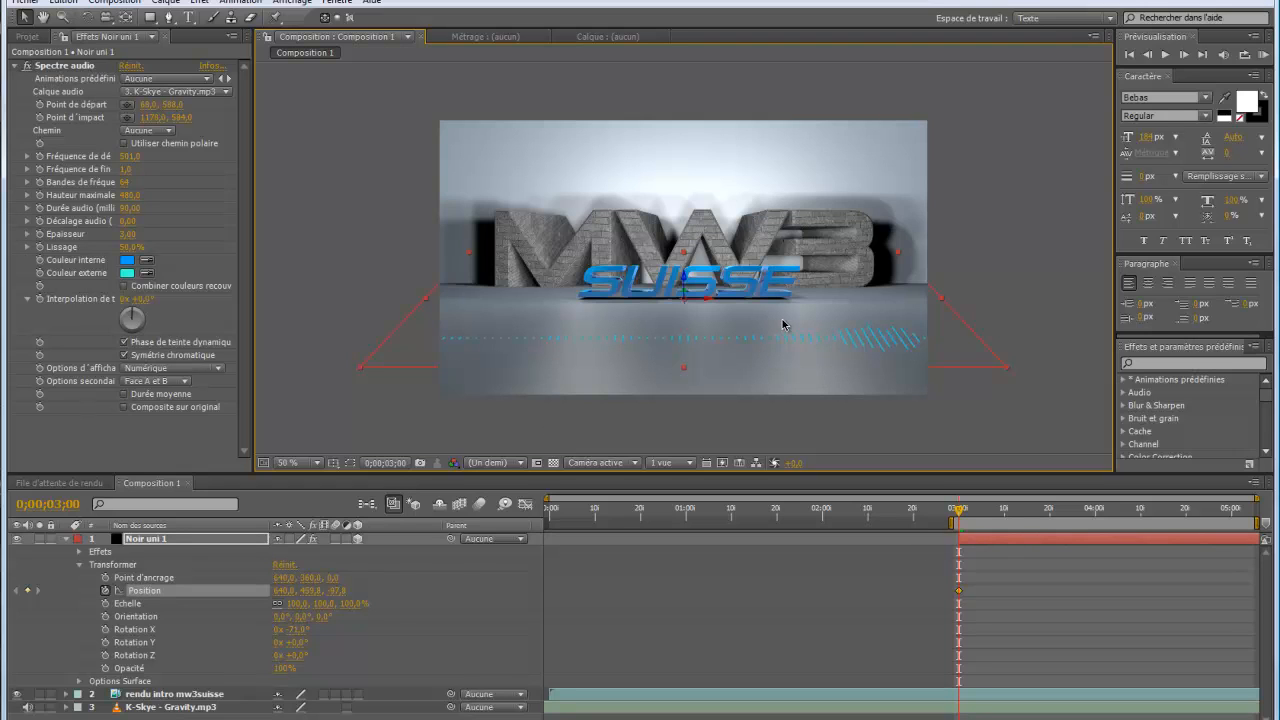
# At 0;00;03;06, keyframe Noir uni 1's Z position at about -14,8, and move the current time to 0;00;03;15
pyautogui.click(988, 518)
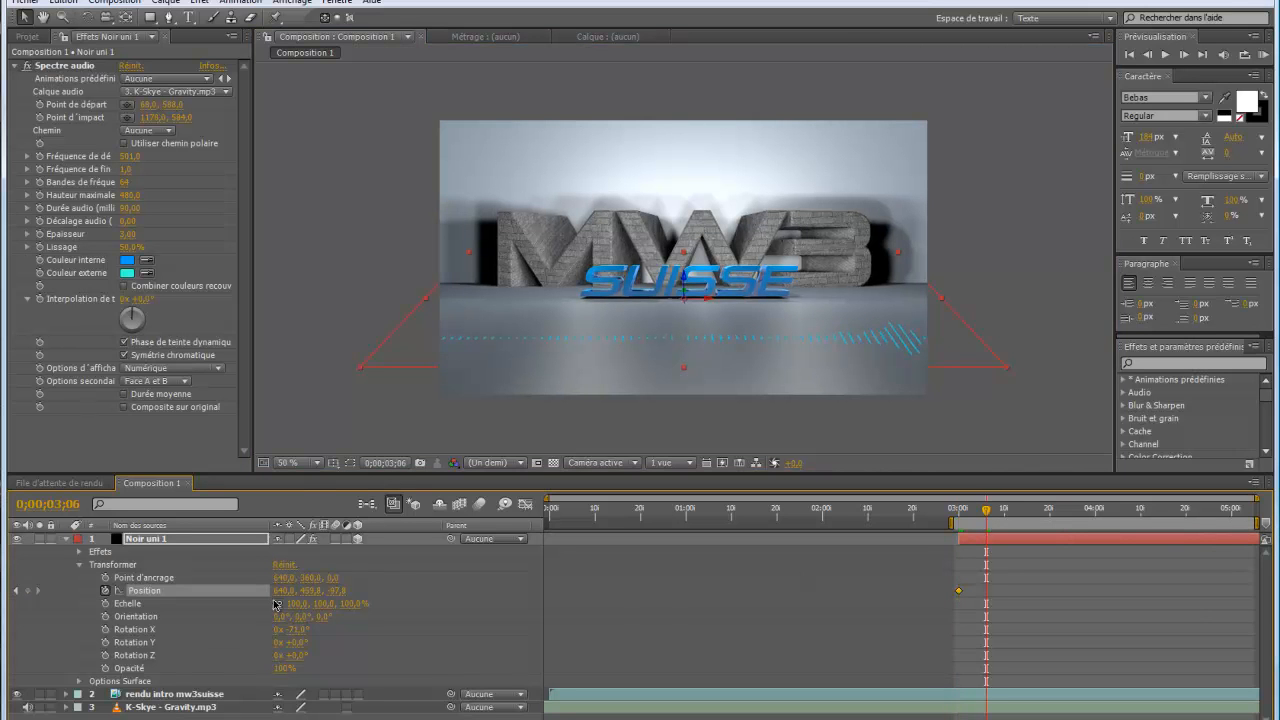
pyautogui.moveTo(332, 591); pyautogui.dragTo(347, 591)
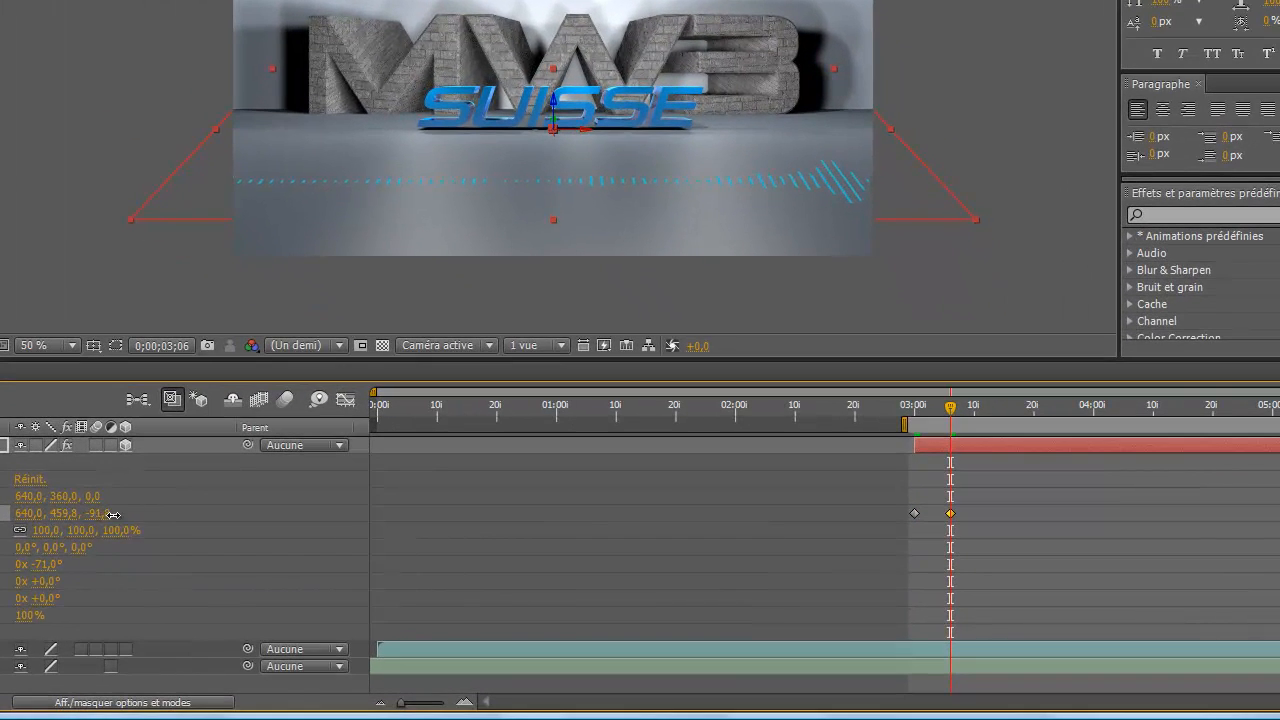
pyautogui.moveTo(113, 514); pyautogui.dragTo(183, 514)
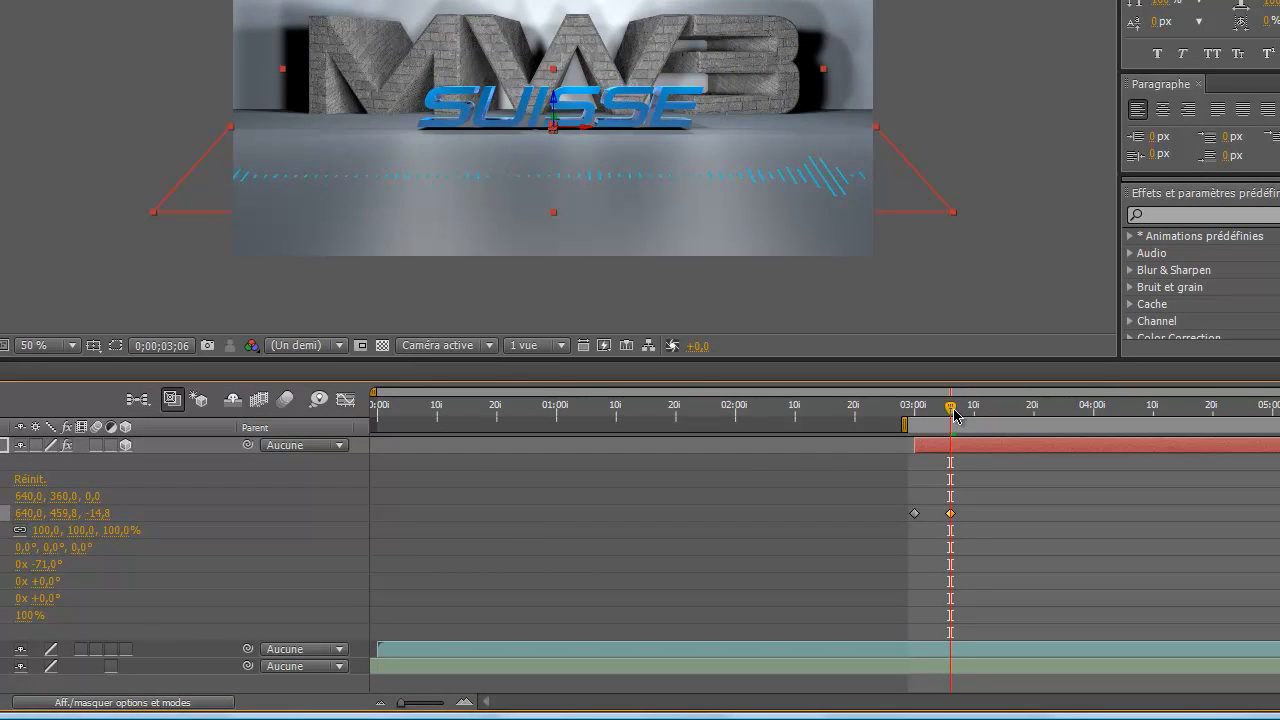
pyautogui.moveTo(951, 408); pyautogui.dragTo(1005, 416)
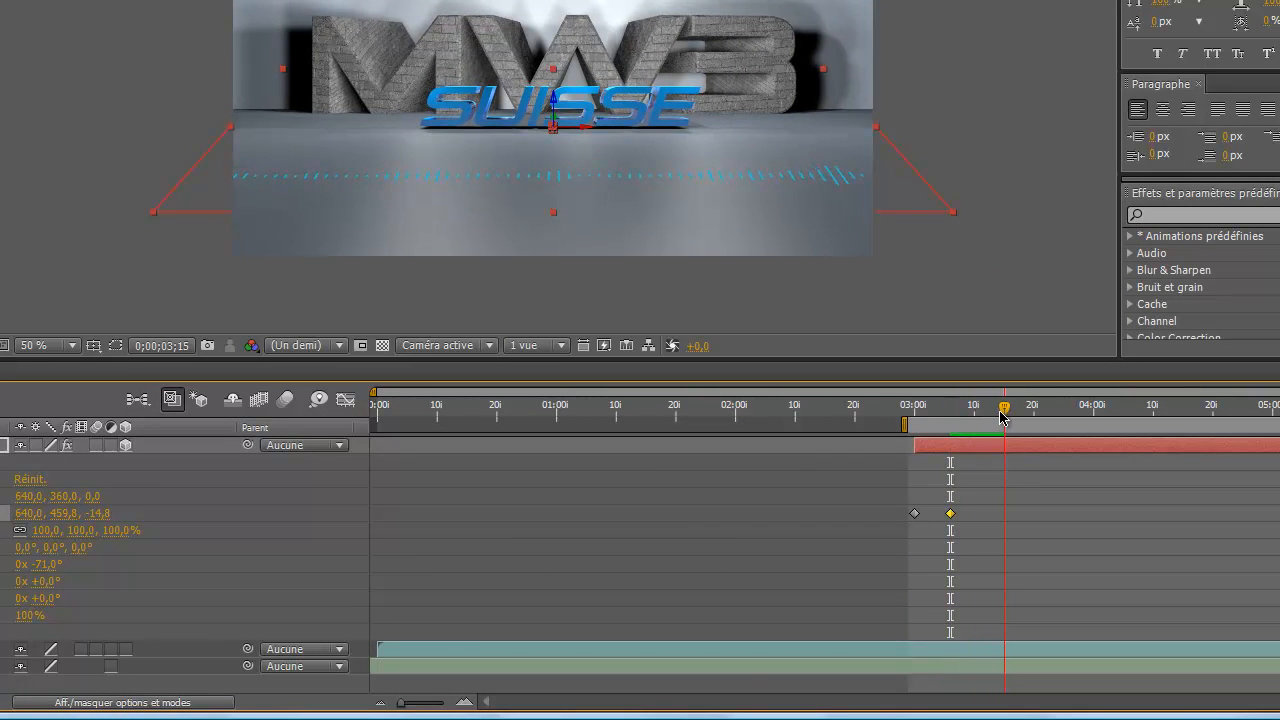
# Keyframe Noir uni 1's Z position at about 38,2 at 0;00;03;15 and about 94,2 at 0;00;03;23
pyautogui.moveTo(95, 520); pyautogui.dragTo(162, 520)
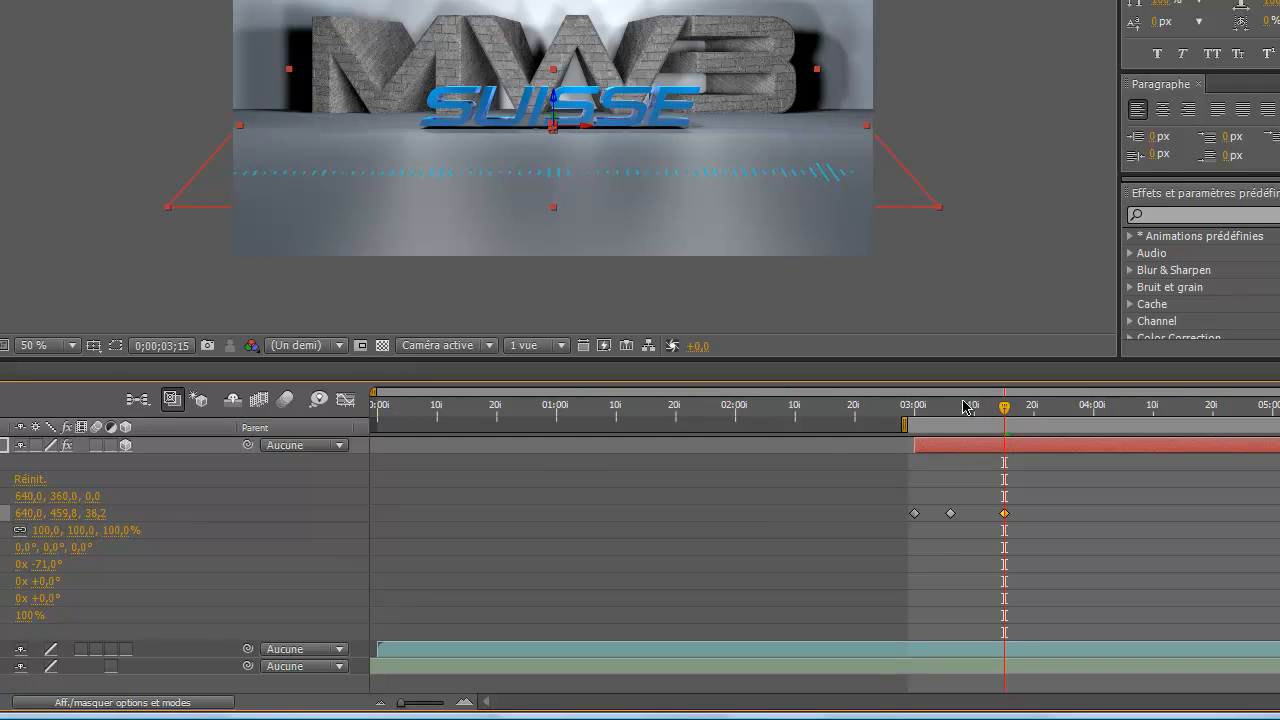
pyautogui.moveTo(1005, 410); pyautogui.dragTo(1058, 412)
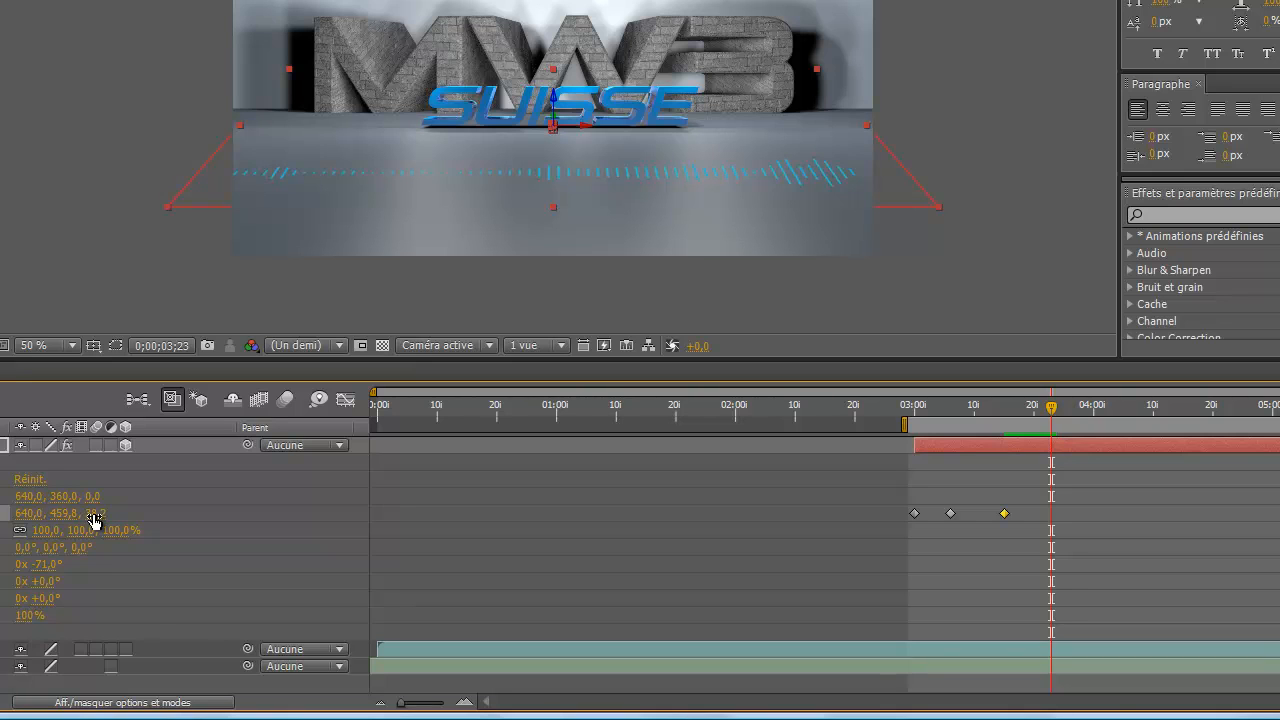
pyautogui.moveTo(94, 518); pyautogui.dragTo(152, 516)
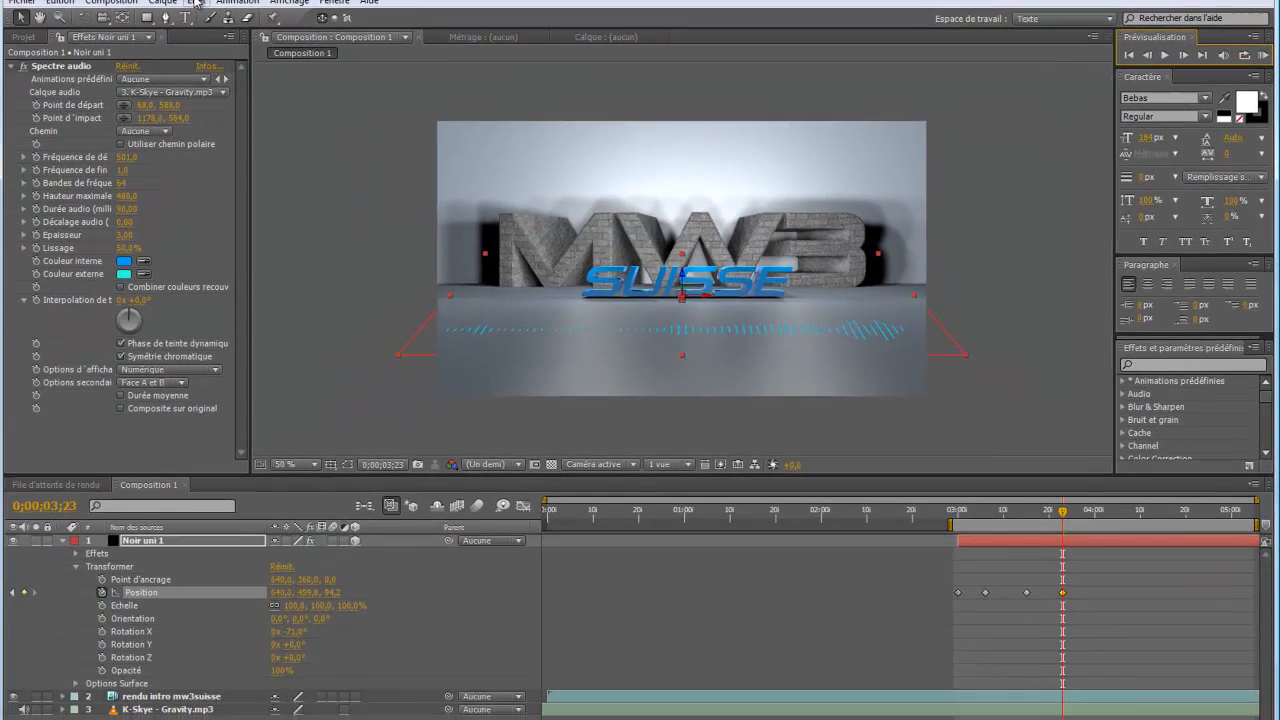
pyautogui.click(199, 2)
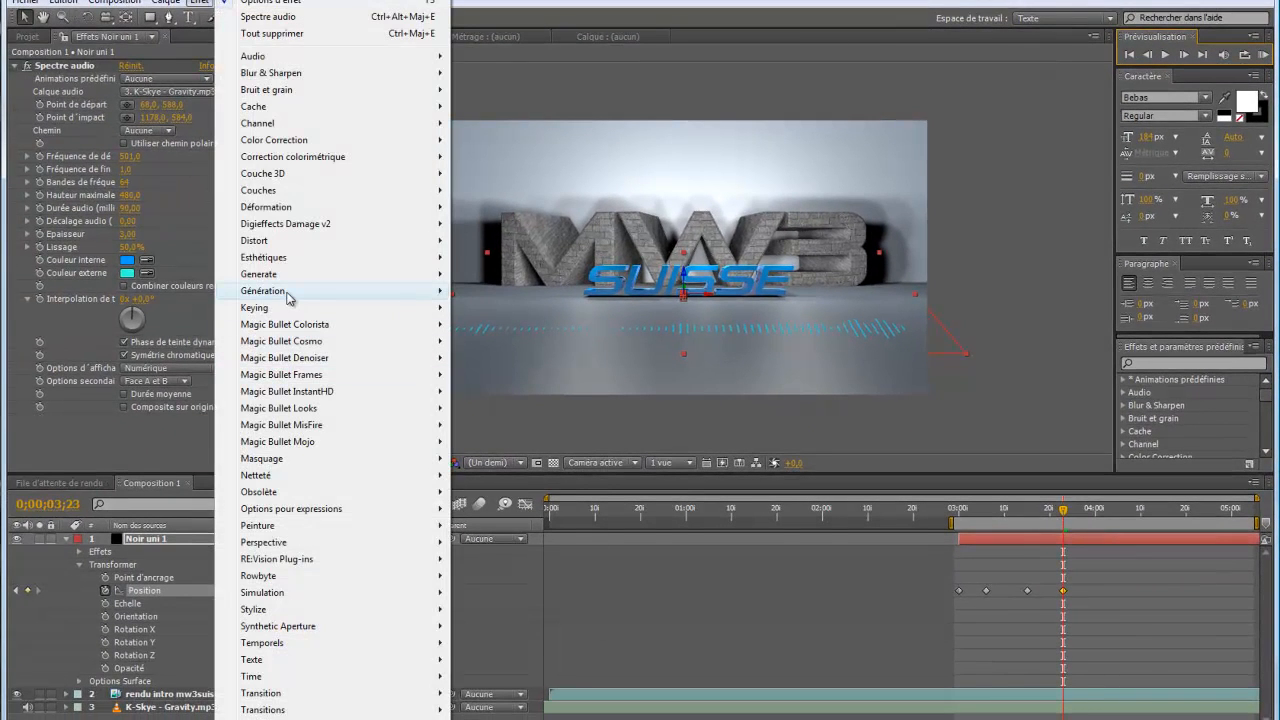
pyautogui.moveTo(291, 298)
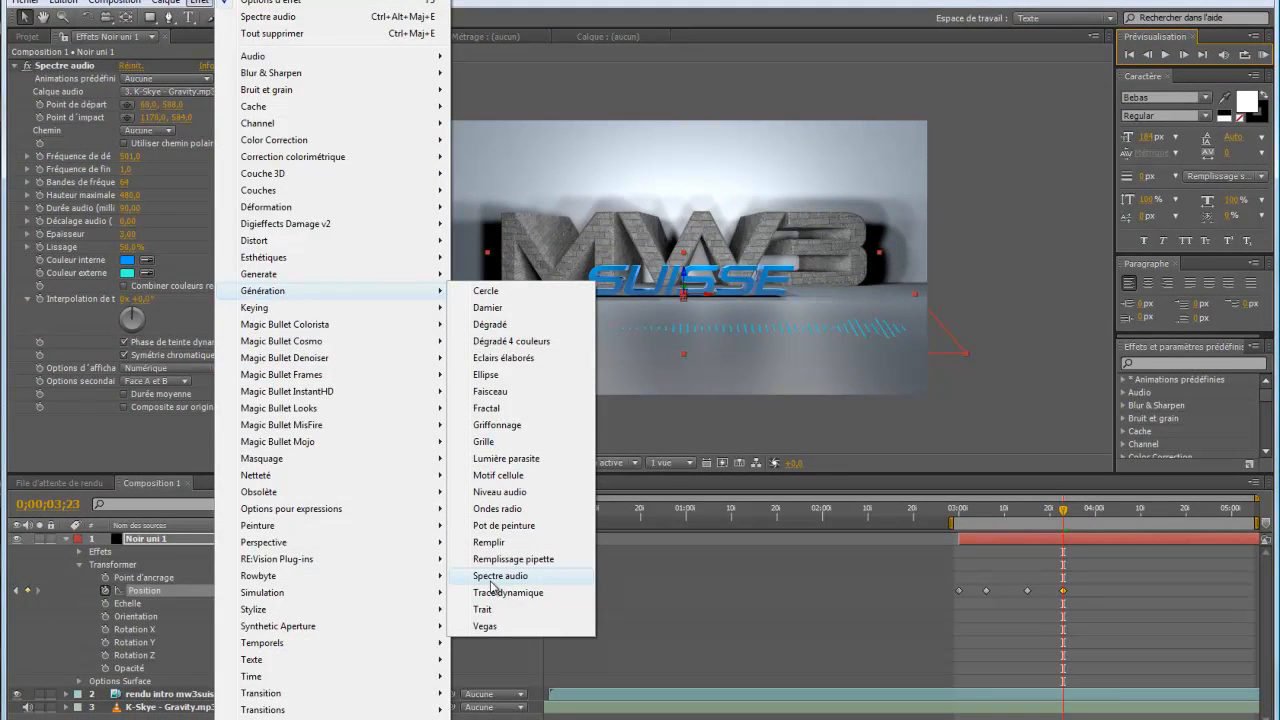
pyautogui.click(64, 432)
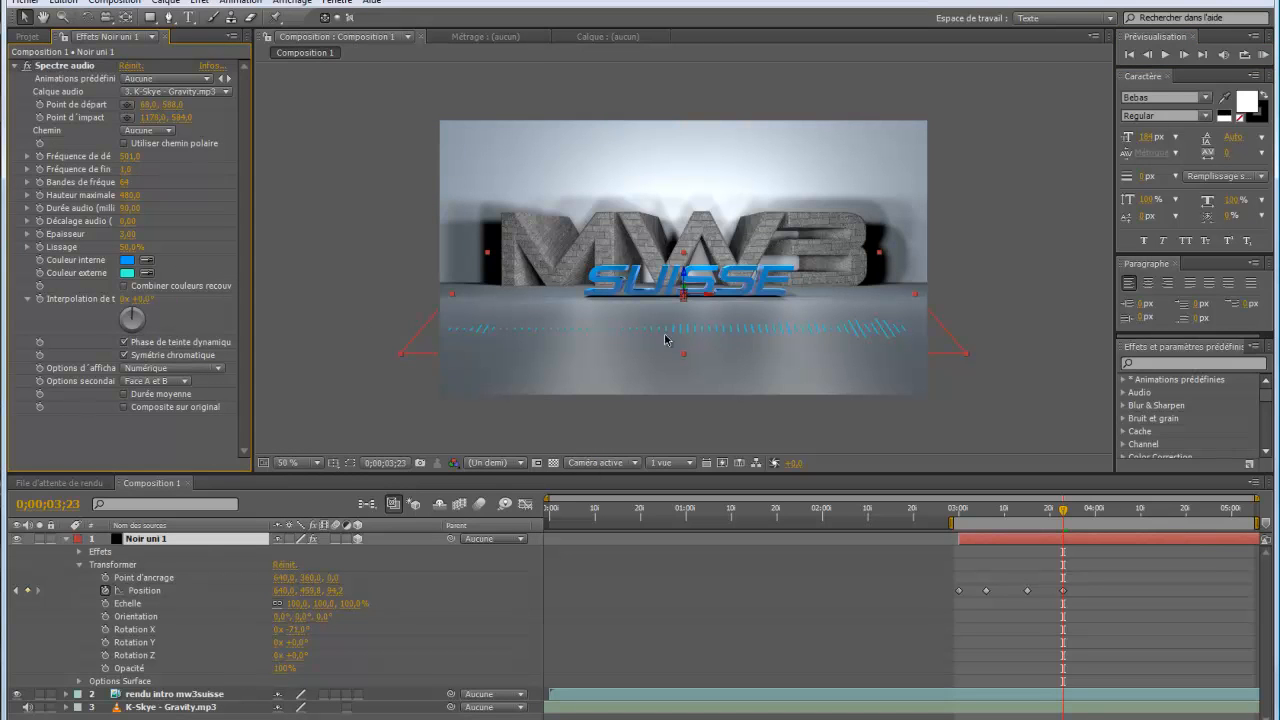
# Change the Spectre audio inner colour to a lighter sky blue, about 00C0FF
pyautogui.click(127, 261)
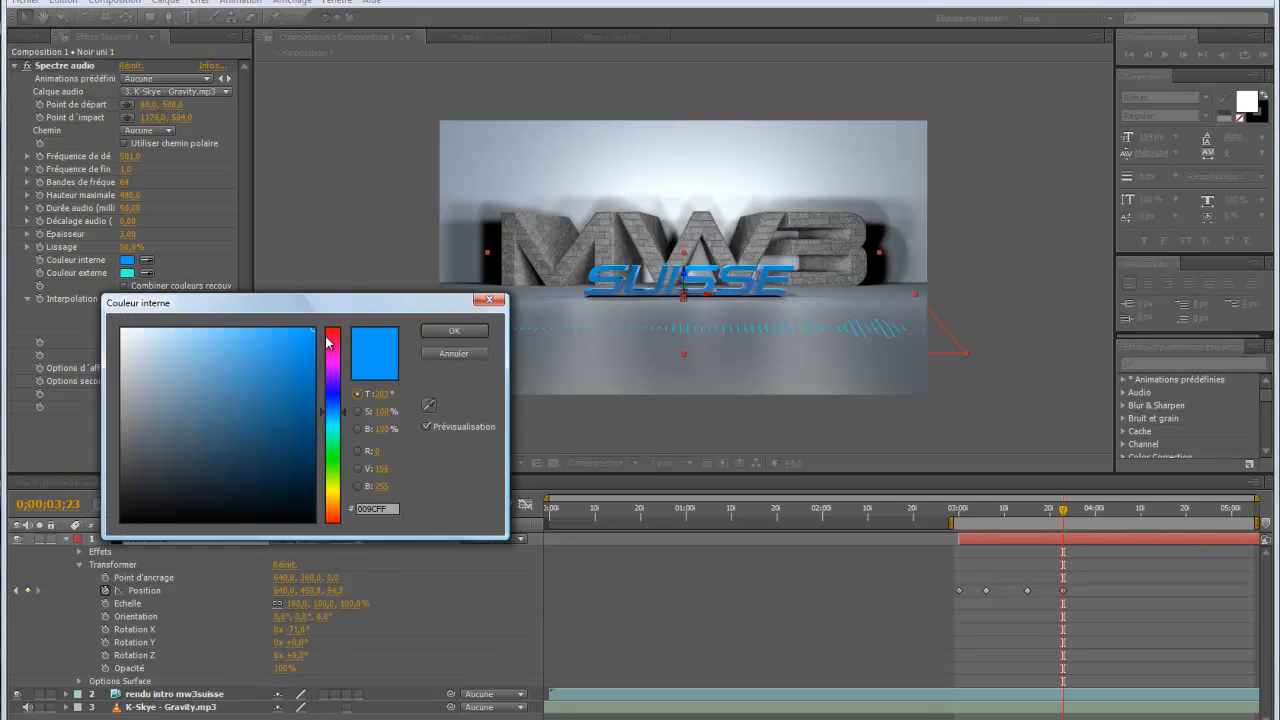
pyautogui.moveTo(346, 411)
pyautogui.mouseDown()
pyautogui.moveTo(338, 346)
pyautogui.moveTo(344, 410)
pyautogui.mouseUp()
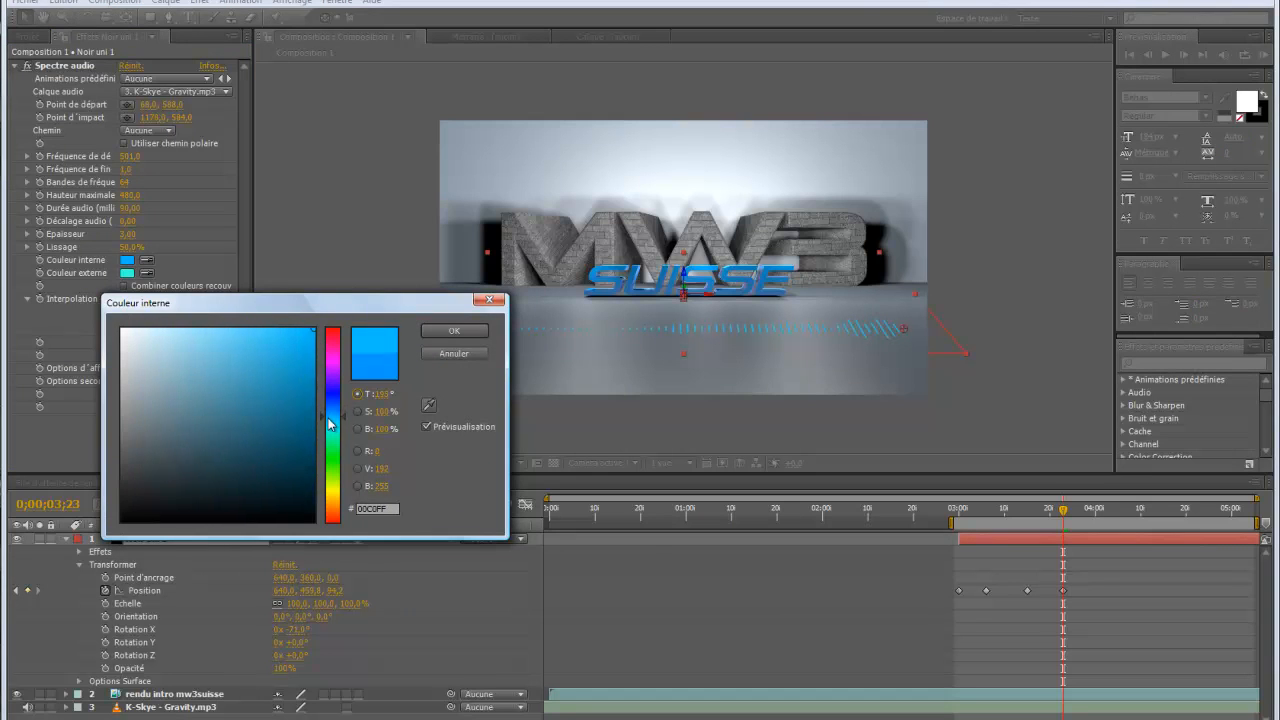
pyautogui.click(450, 331)
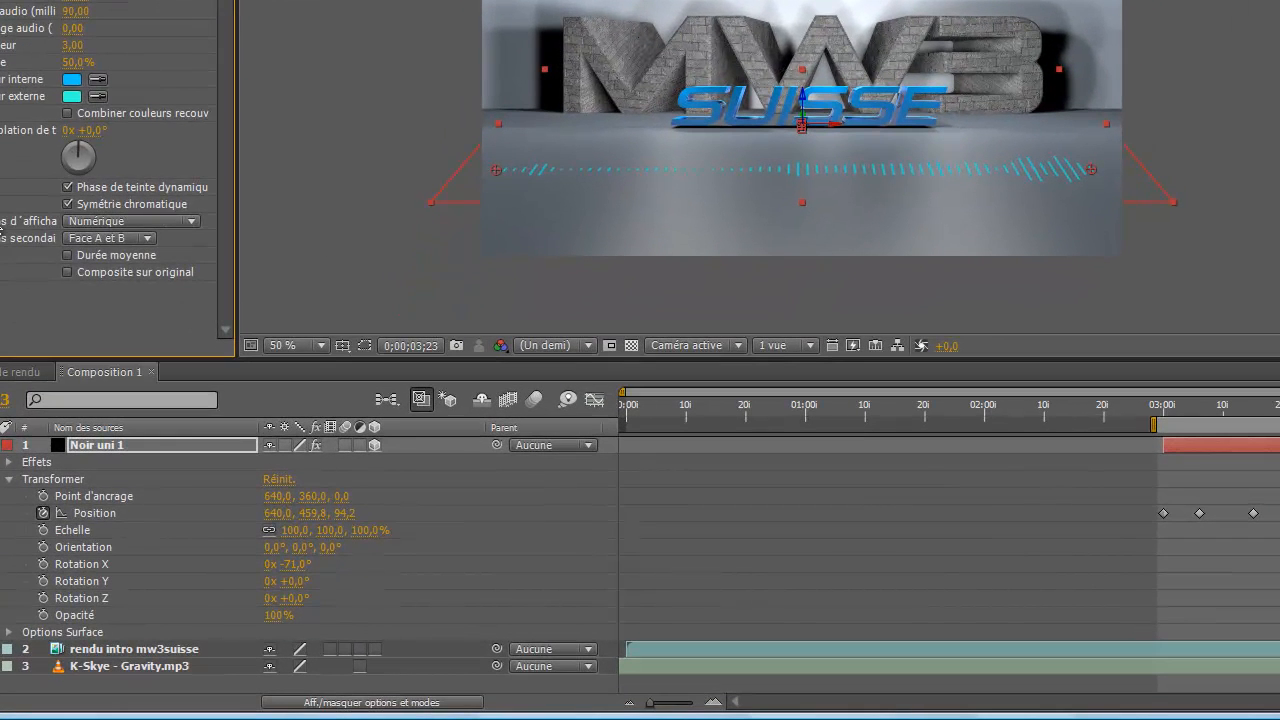
# Try the Lignes analogiques and Points analogiques display options for the Spectre audio effect and return to Numérique
pyautogui.click(193, 227)
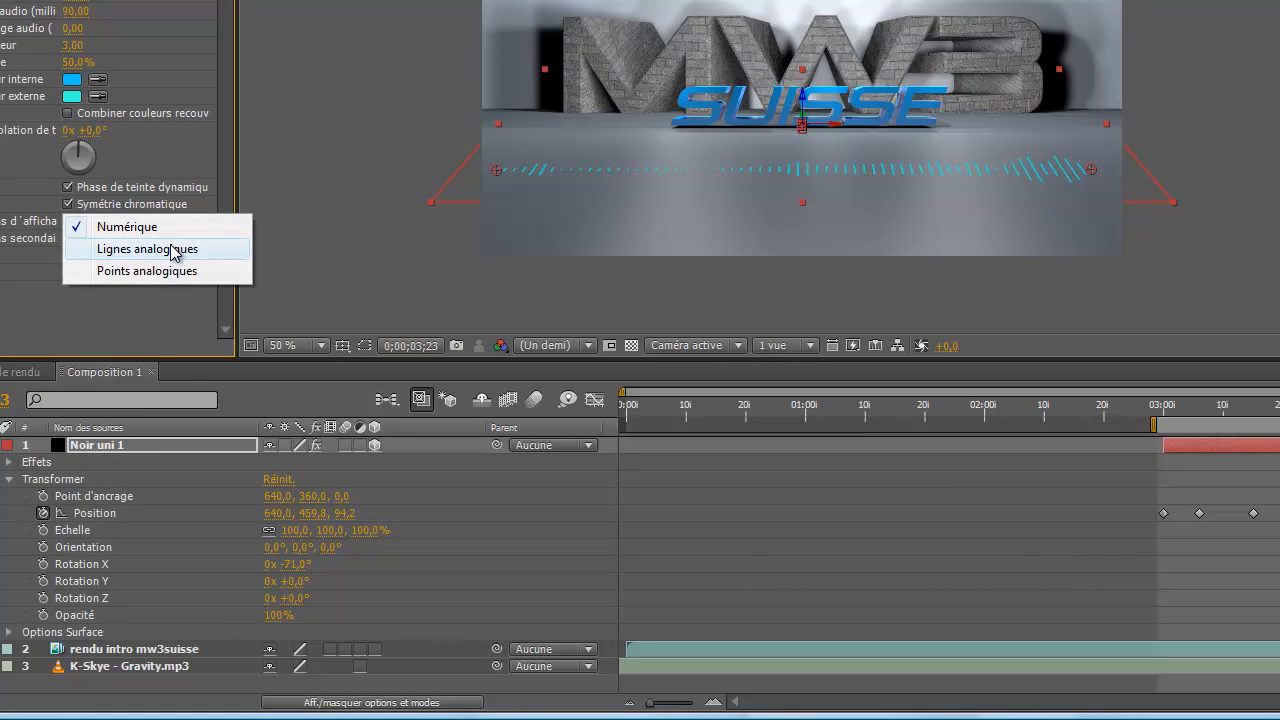
pyautogui.click(176, 251)
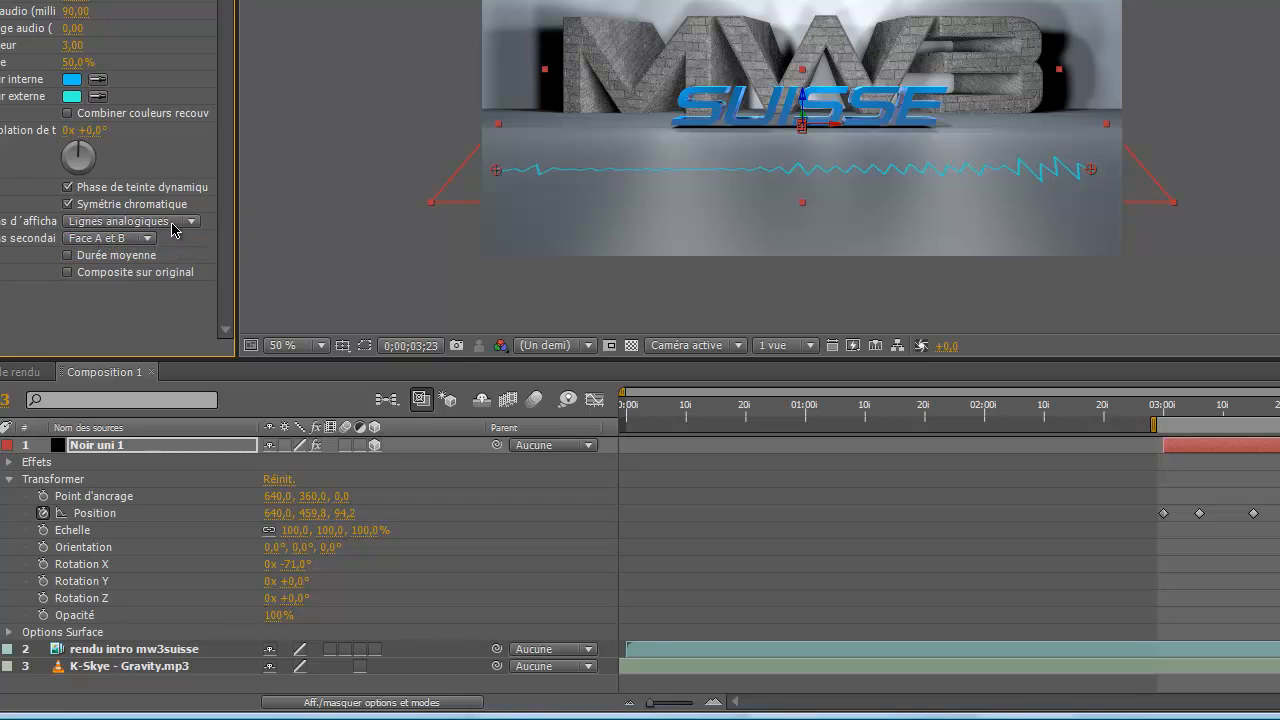
pyautogui.click(183, 222)
pyautogui.click(170, 246)
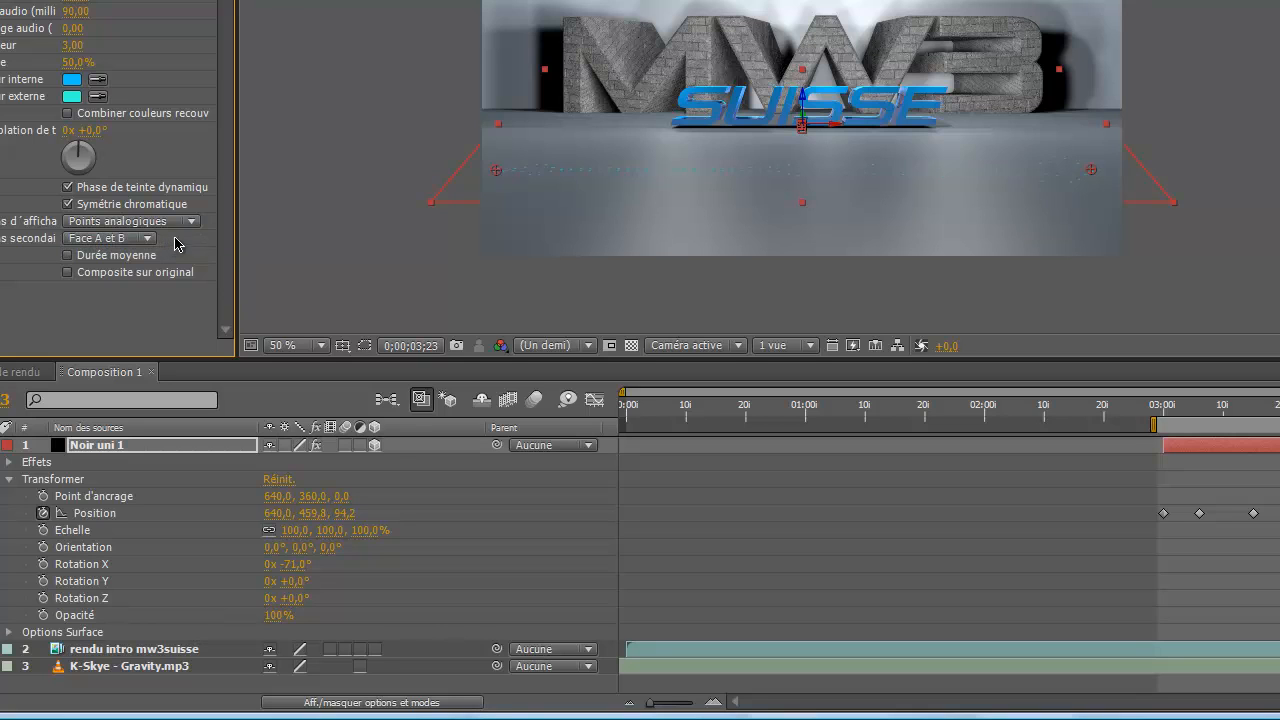
pyautogui.click(191, 228)
pyautogui.click(155, 184)
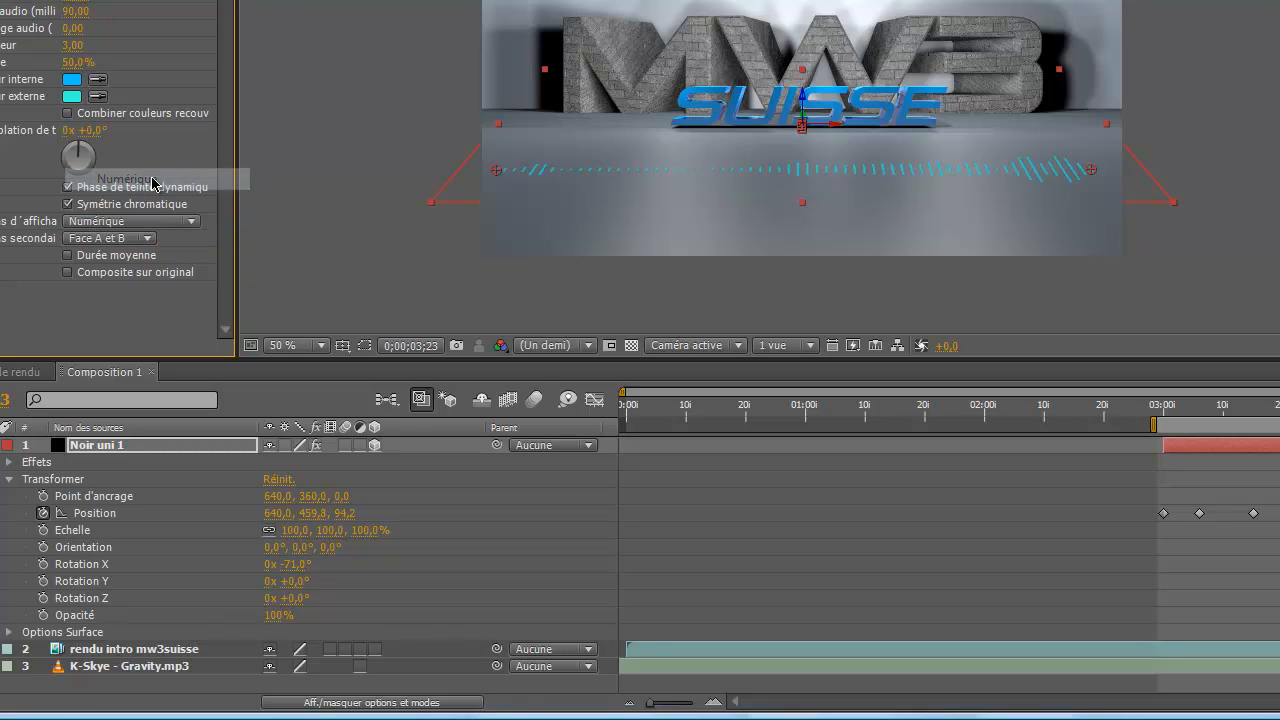